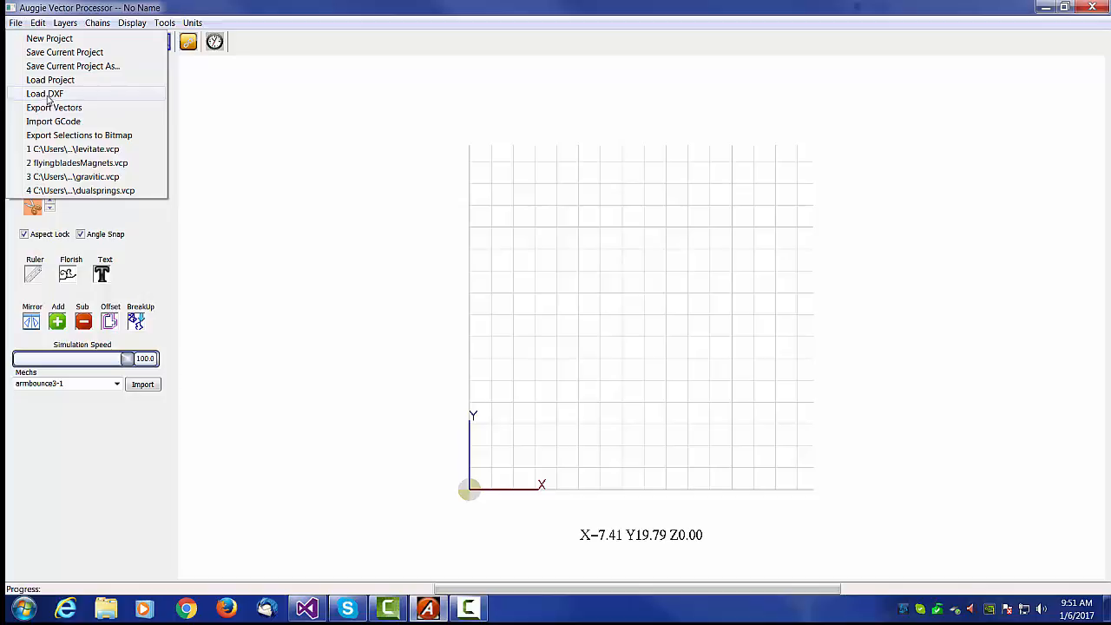
# Step: Load the DXF file Plywood Wheel 24x24.dxf from the Desktop
pyautogui.click(47, 96)
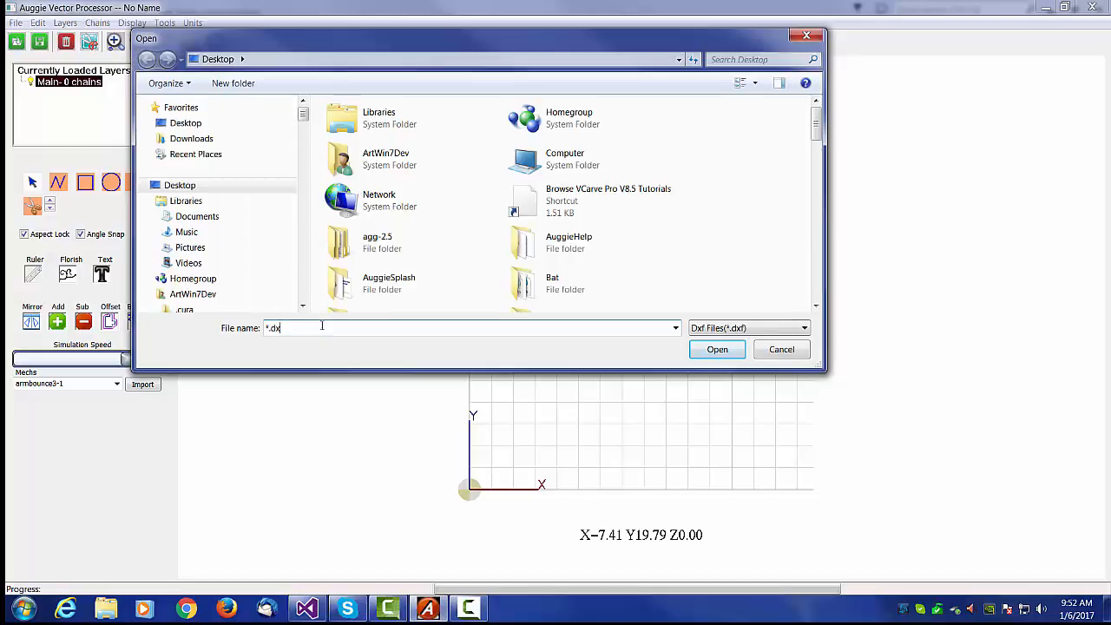
pyautogui.press('BackSpace')
pyautogui.press('BackSpace')
pyautogui.write('pl')
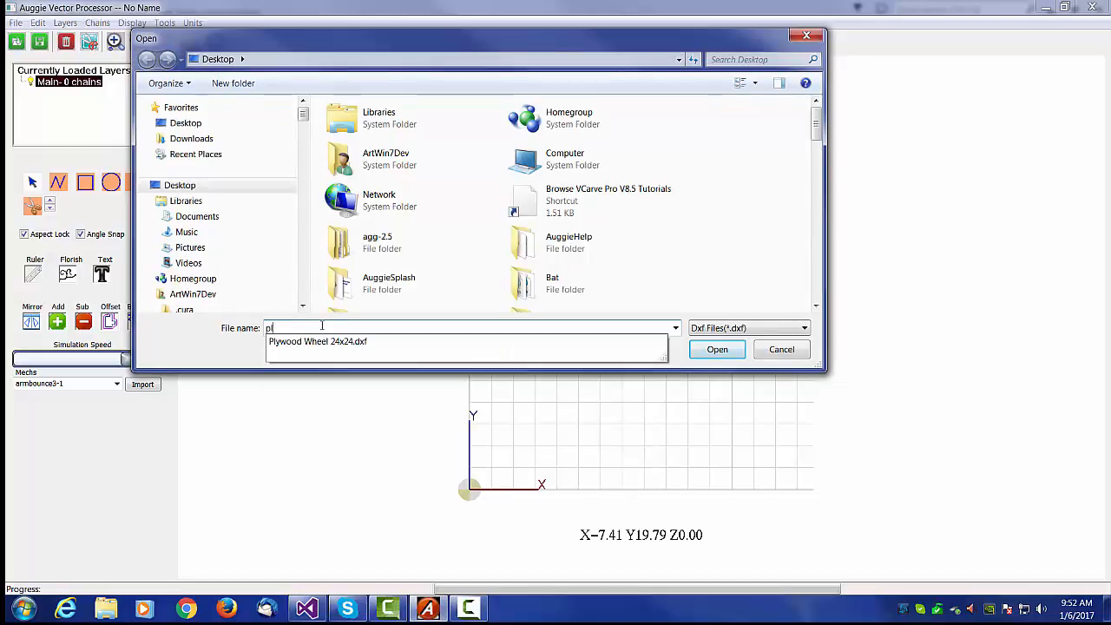
pyautogui.write('yww')
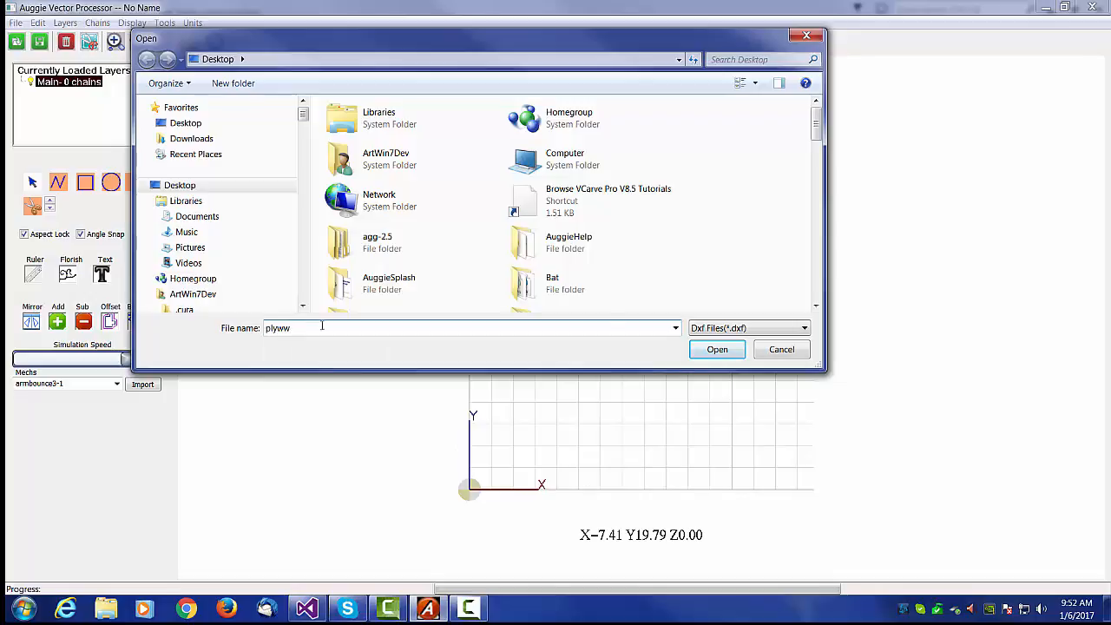
pyautogui.press('BackSpace')
pyautogui.press('Down')
pyautogui.press('Return')
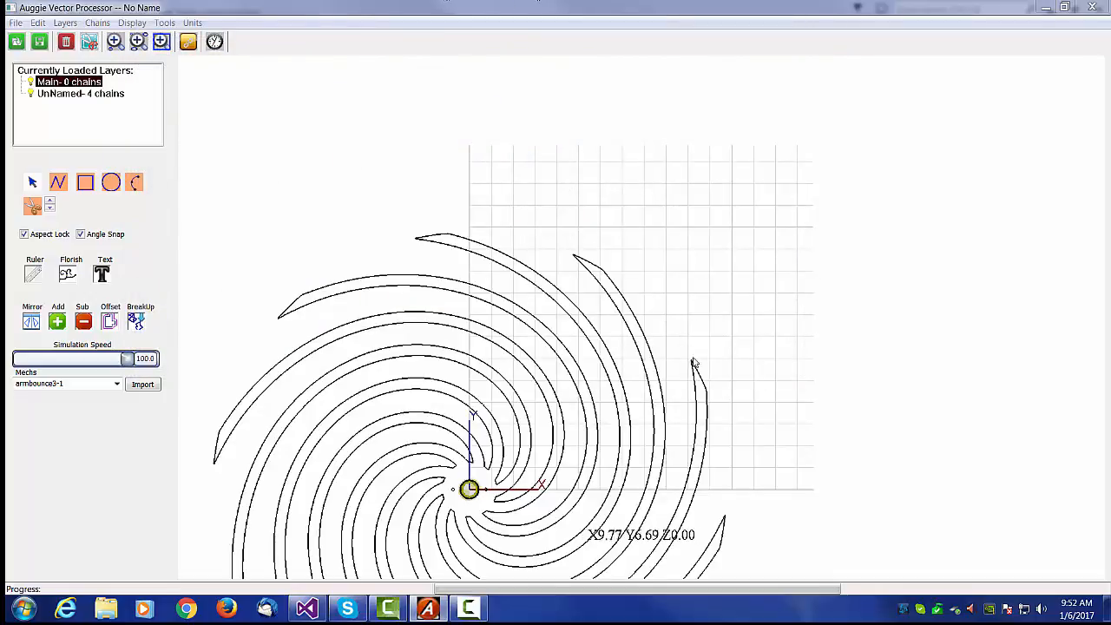
# Step: Select the whole imported wheel and move it so its center lies at about X 10.86, Y 9.67
pyautogui.scroll(-3, 694, 363)
pyautogui.moveTo(360, 244); pyautogui.dragTo(744, 583)
pyautogui.click(597, 399)
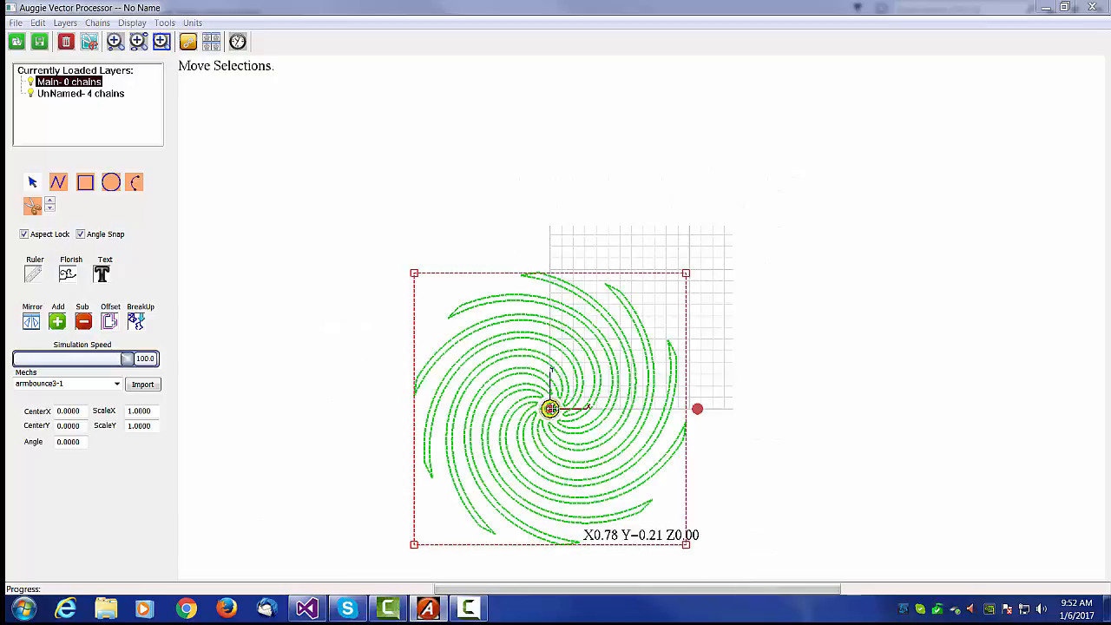
pyautogui.moveTo(550, 409); pyautogui.dragTo(676, 297)
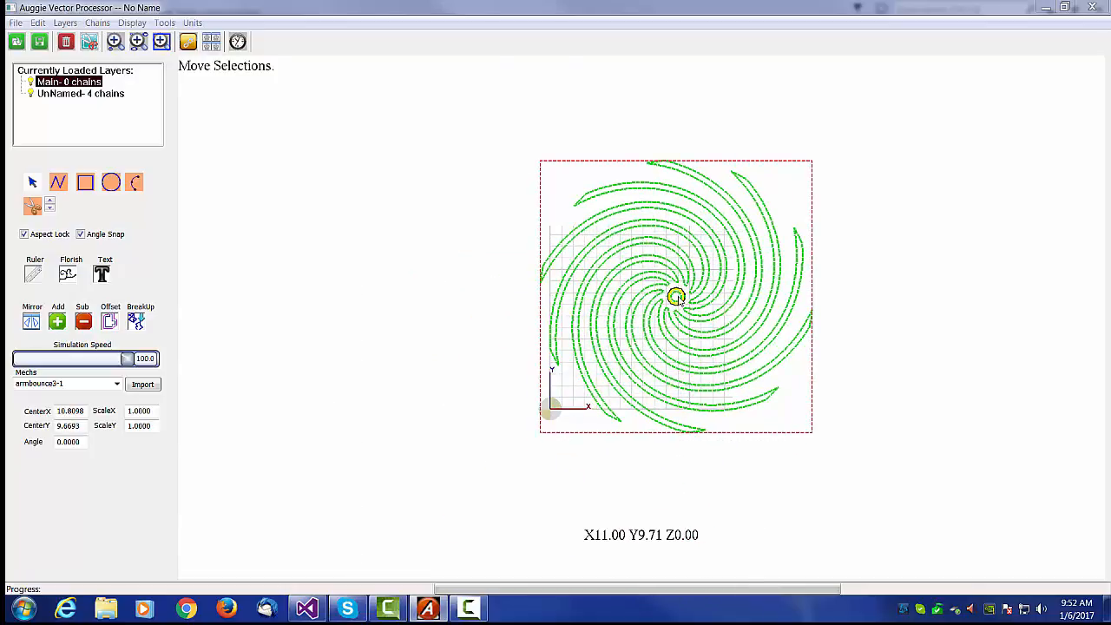
pyautogui.click(864, 356)
pyautogui.scroll(3, 907, 290)
pyautogui.moveTo(991, 347); pyautogui.dragTo(952, 361, button='middle')
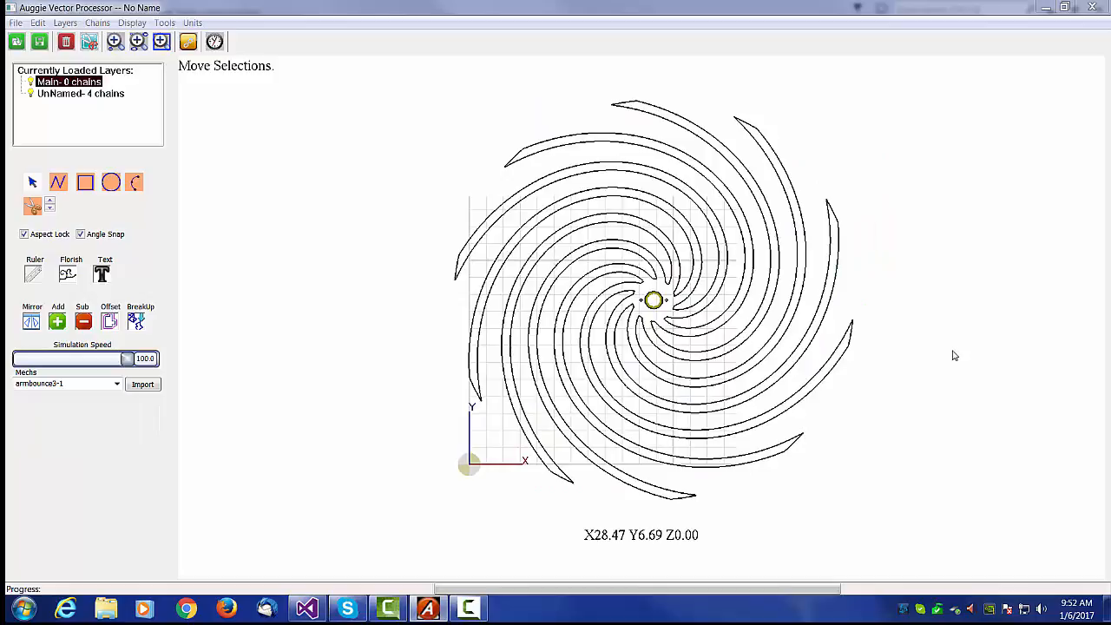
pyautogui.scroll(-1, 871, 386)
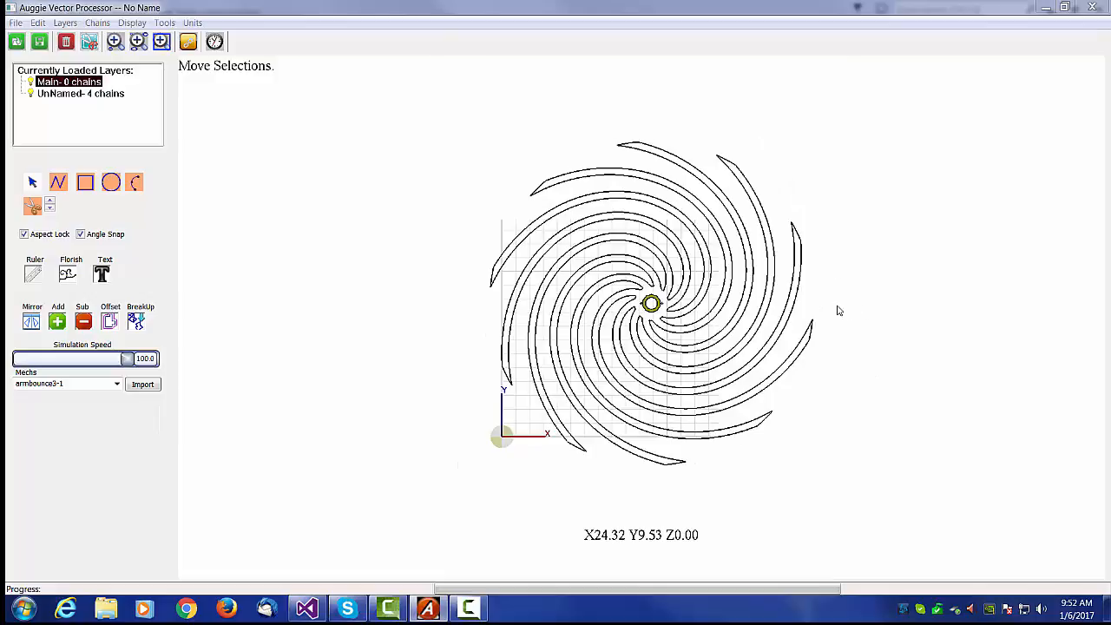
# Step: Delete the empty Main layer, keeping the UnNamed layer that holds the wheel's chains
pyautogui.click(76, 94)
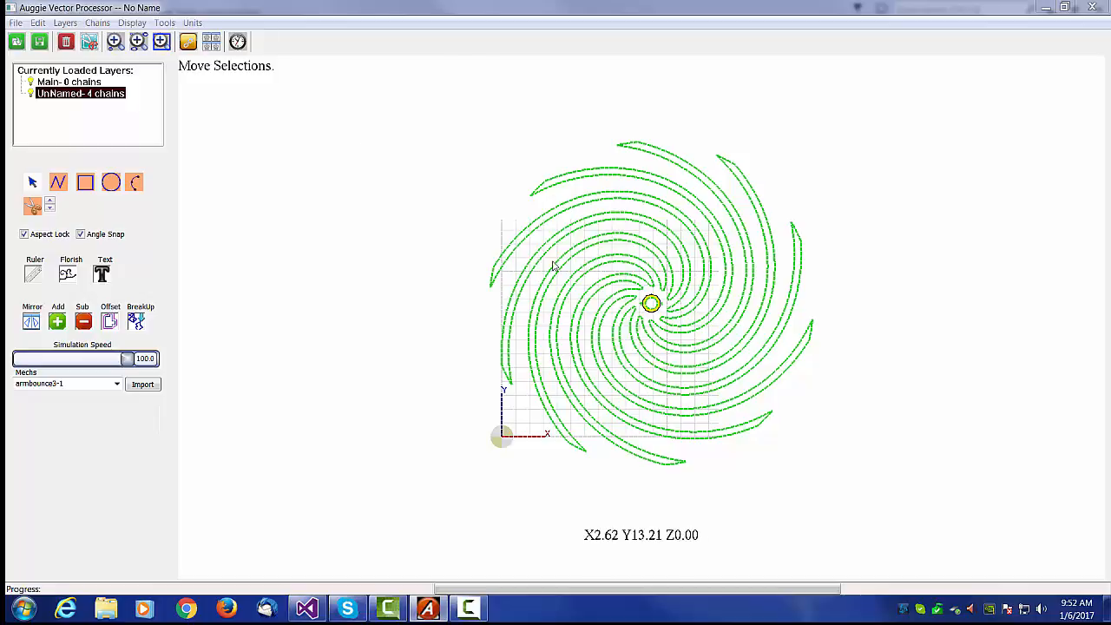
pyautogui.click(69, 82)
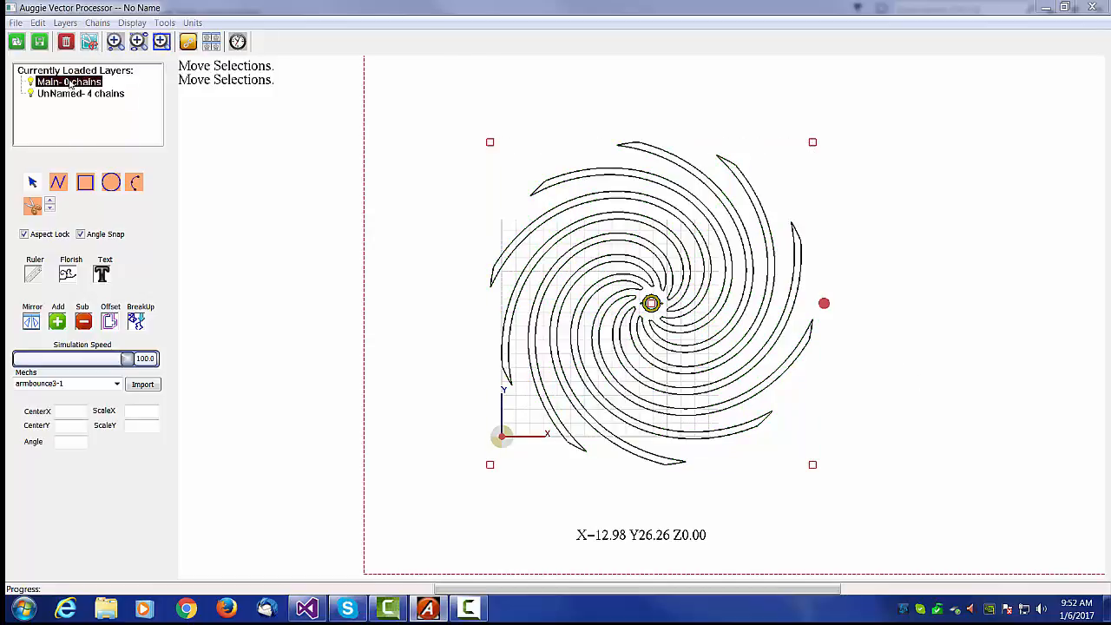
pyautogui.click(66, 43)
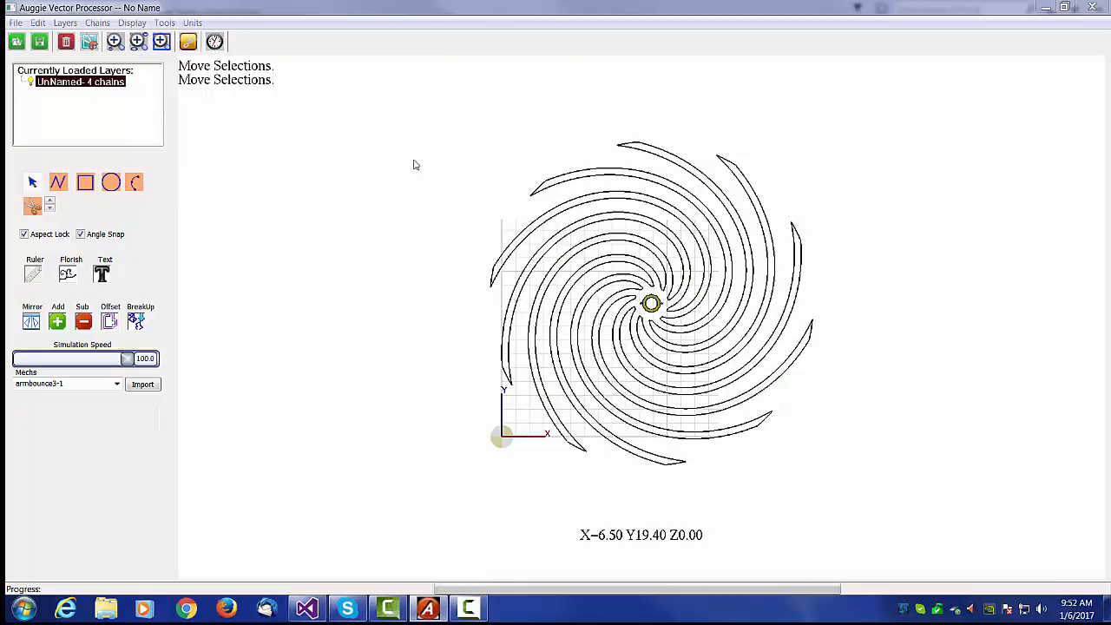
# Step: Select all chains of the wheel and group them
pyautogui.moveTo(455, 118); pyautogui.dragTo(895, 494)
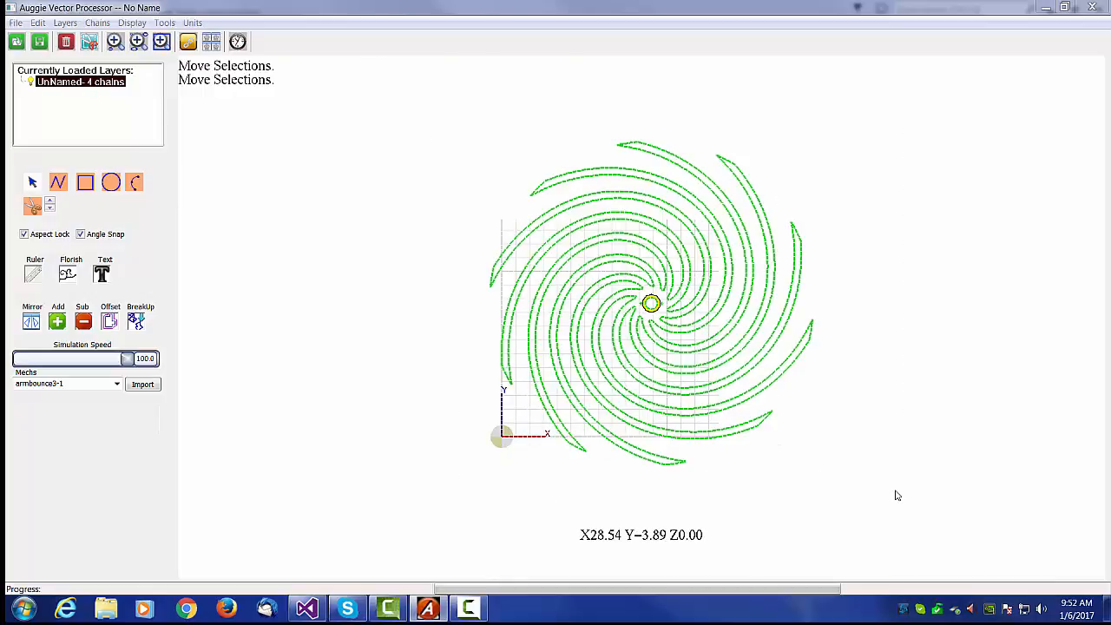
pyautogui.rightClick(717, 341)
pyautogui.click(738, 359)
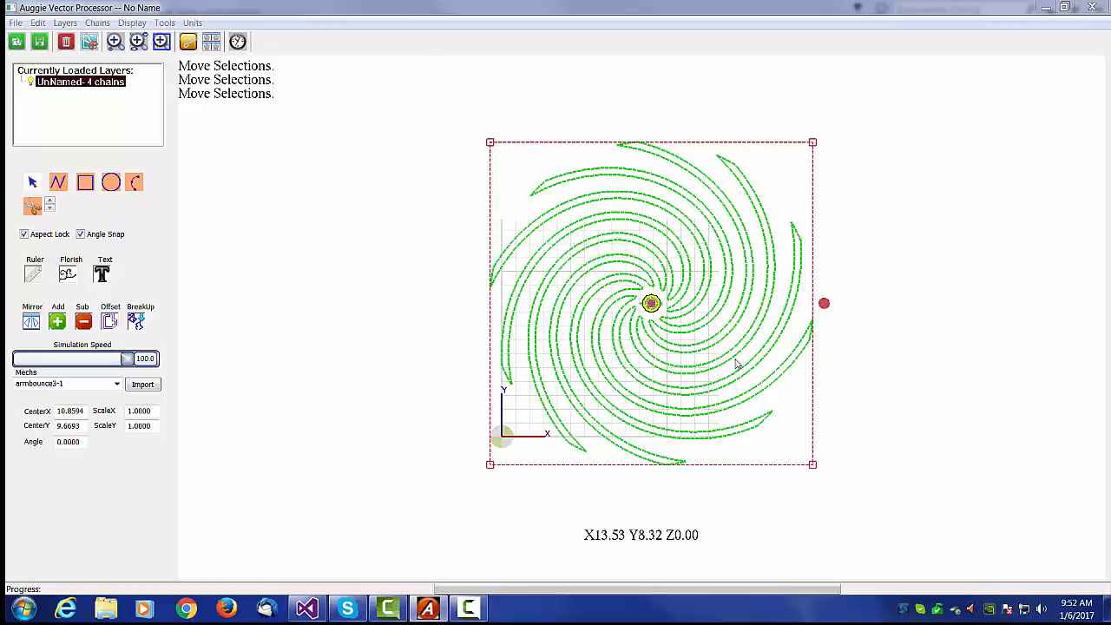
pyautogui.rightClick(779, 372)
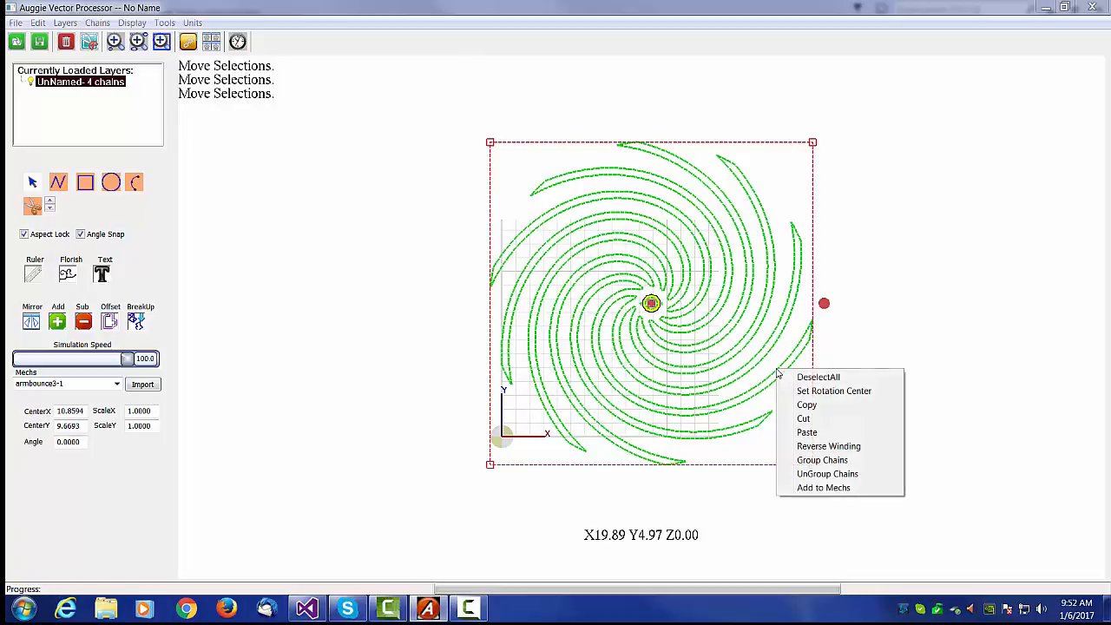
pyautogui.click(812, 464)
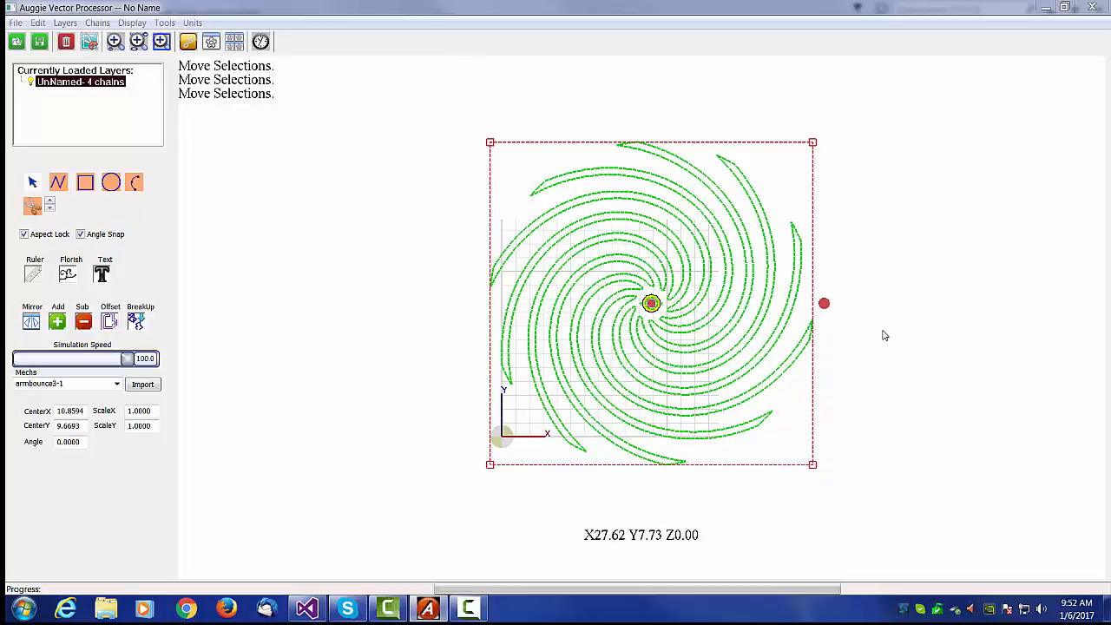
# Step: Check the wheel's grouping by selecting it through its hub geometry, and clear the selection
pyautogui.click(800, 288)
pyautogui.scroll(3, 829, 355)
pyautogui.click(308, 359)
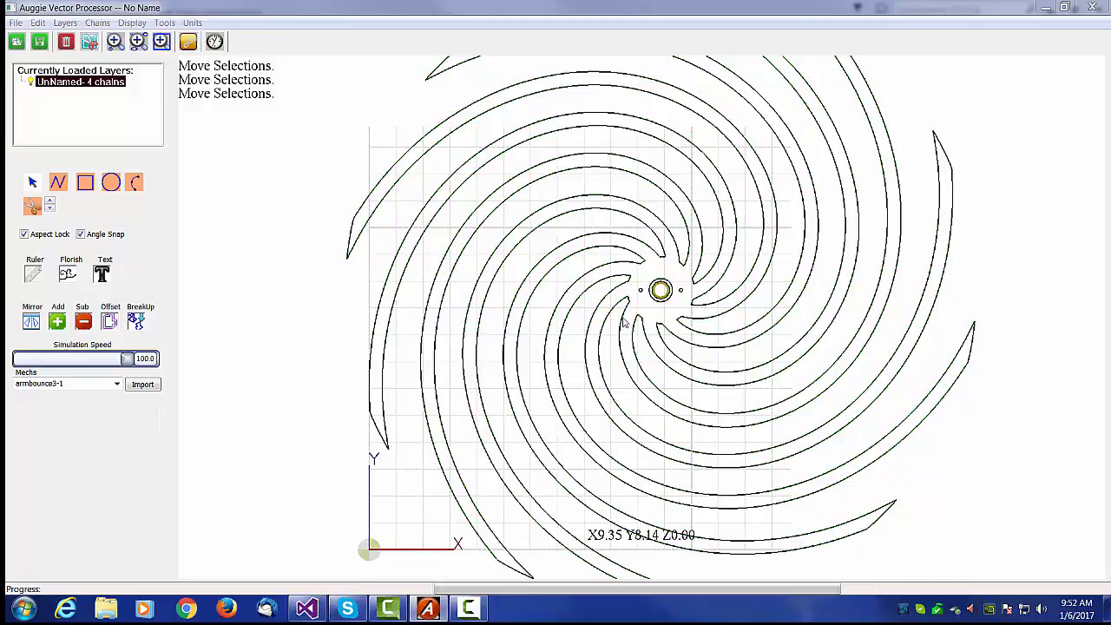
pyautogui.click(650, 293)
pyautogui.scroll(-3, 707, 309)
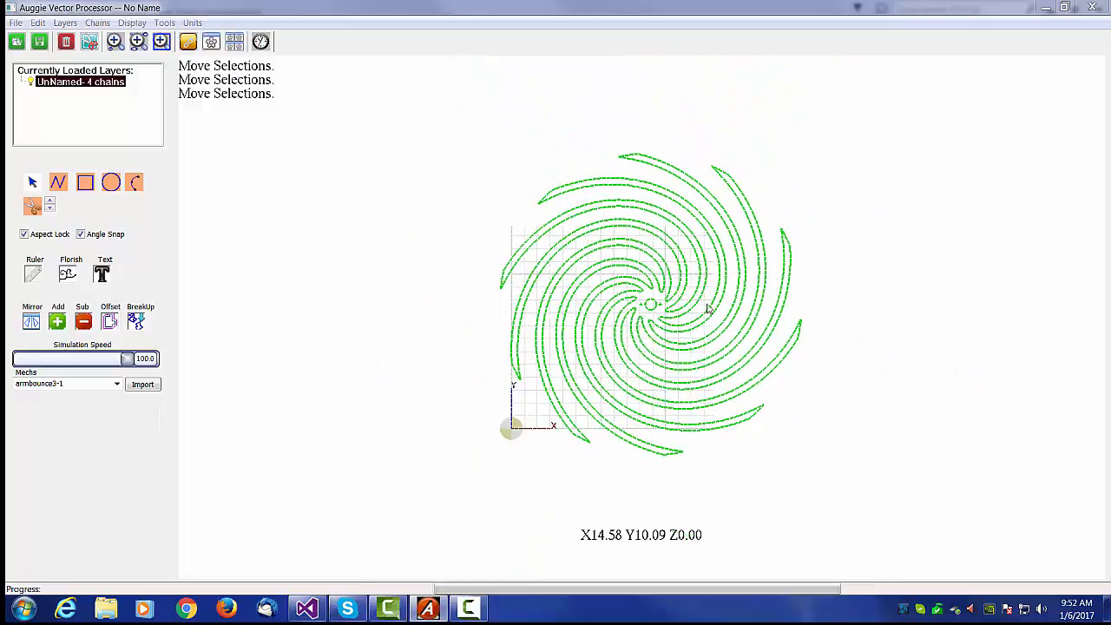
pyautogui.moveTo(864, 377); pyautogui.dragTo(816, 362, button='middle')
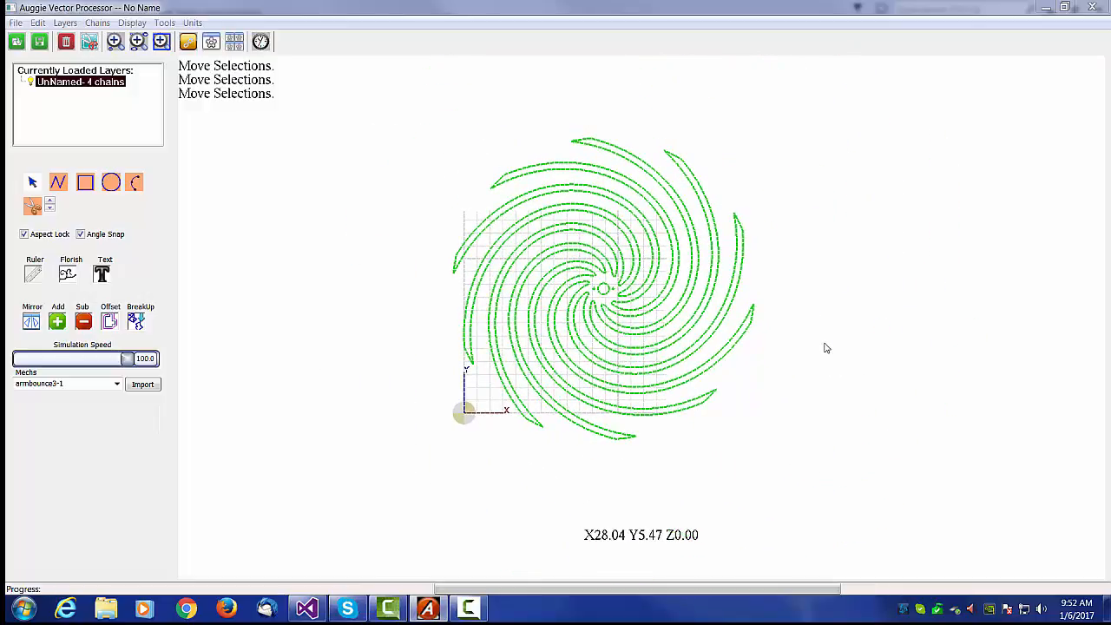
pyautogui.click(797, 259)
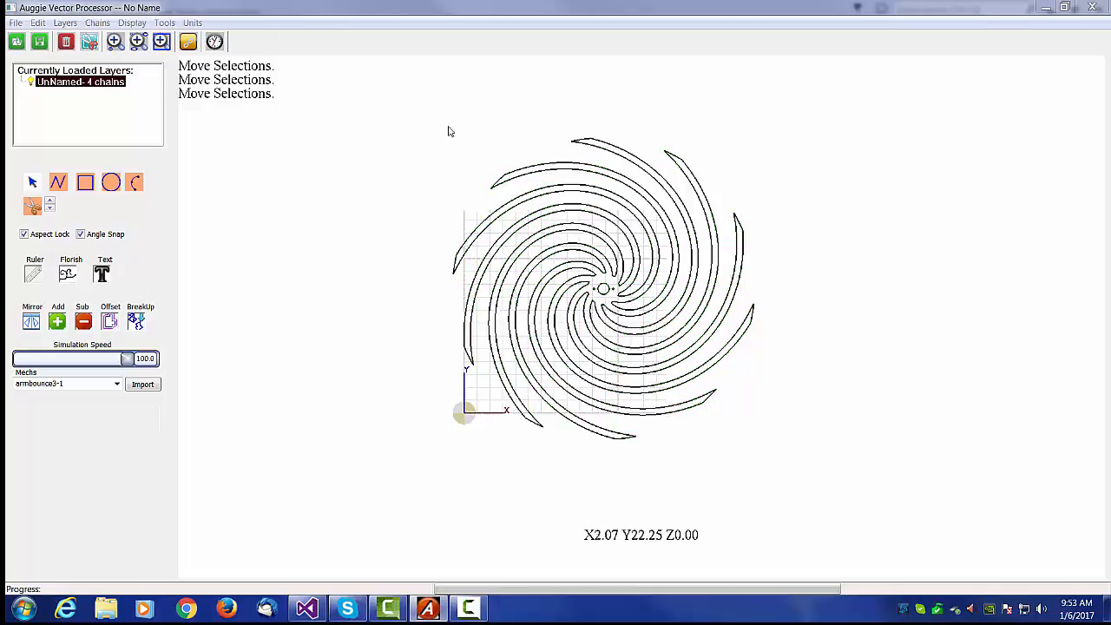
# Step: Mirror the whole wheel toward its right side with Symmetry enabled, and clear the selection
pyautogui.moveTo(388, 115); pyautogui.dragTo(834, 505)
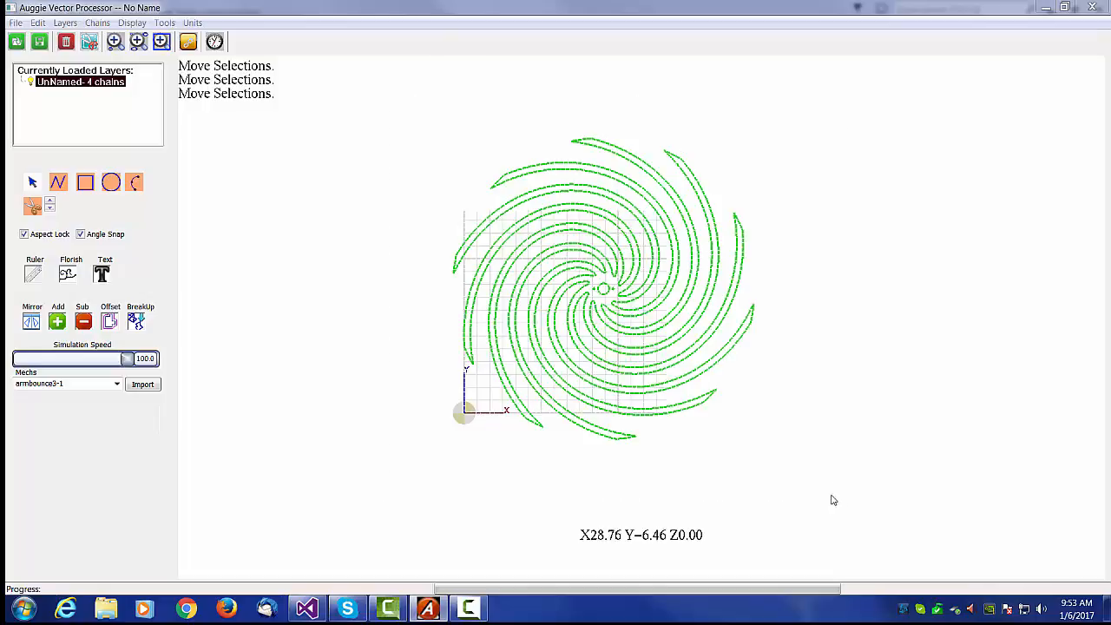
pyautogui.click(31, 322)
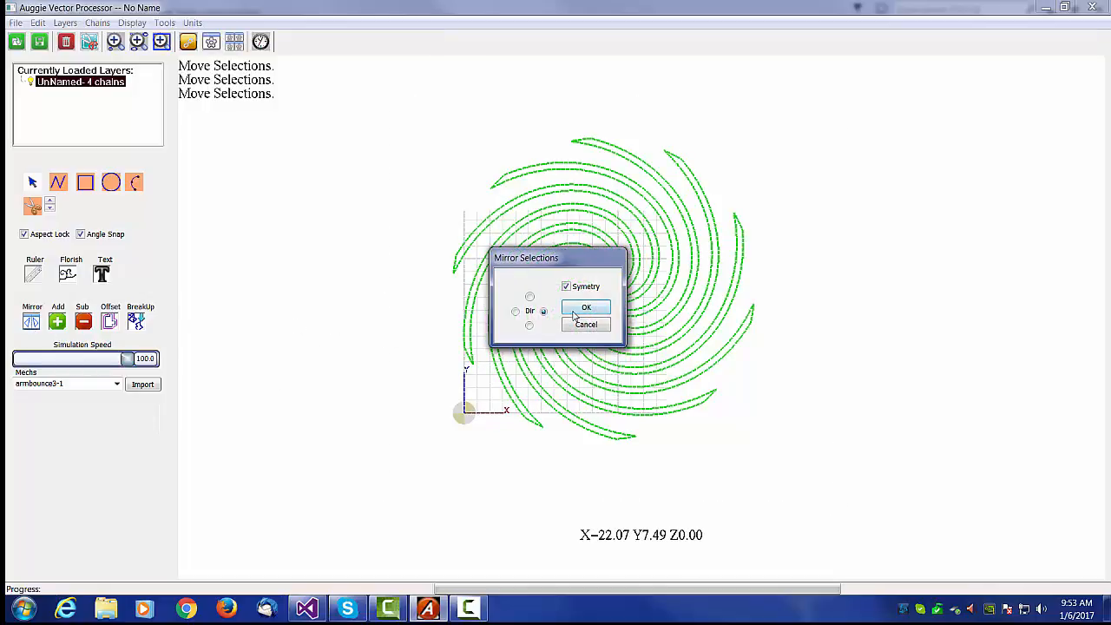
pyautogui.click(586, 307)
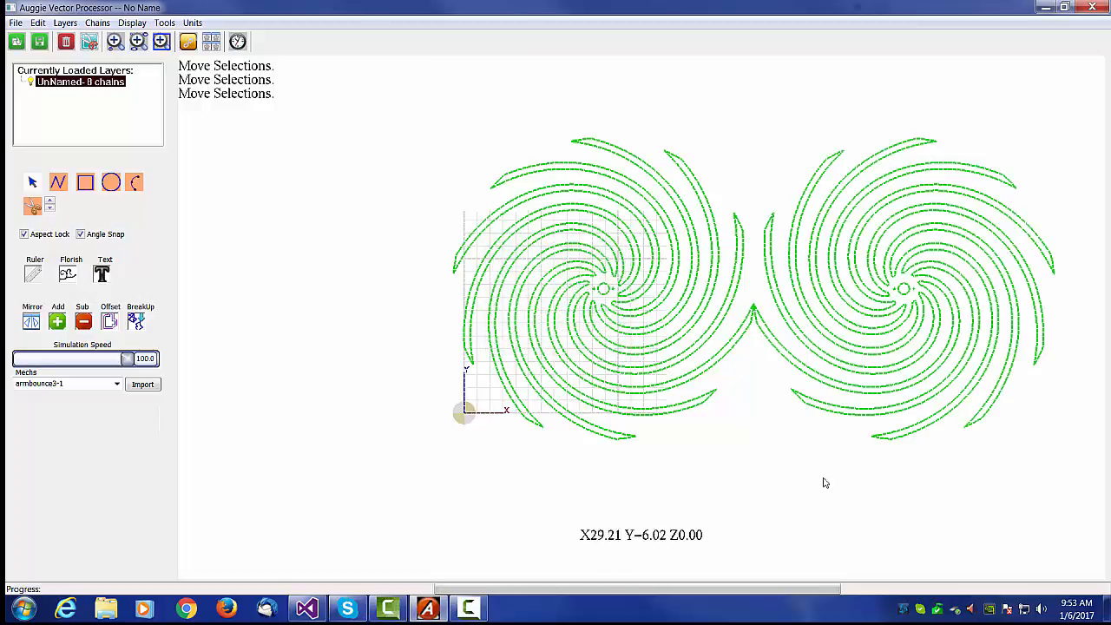
pyautogui.scroll(-3, 760, 446)
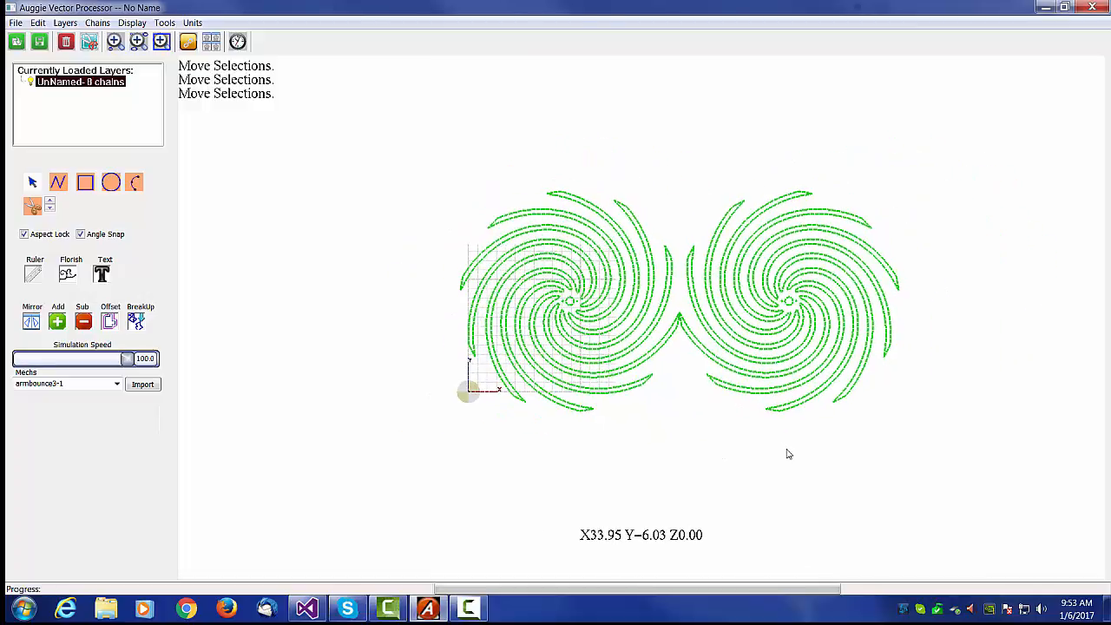
pyautogui.click(935, 423)
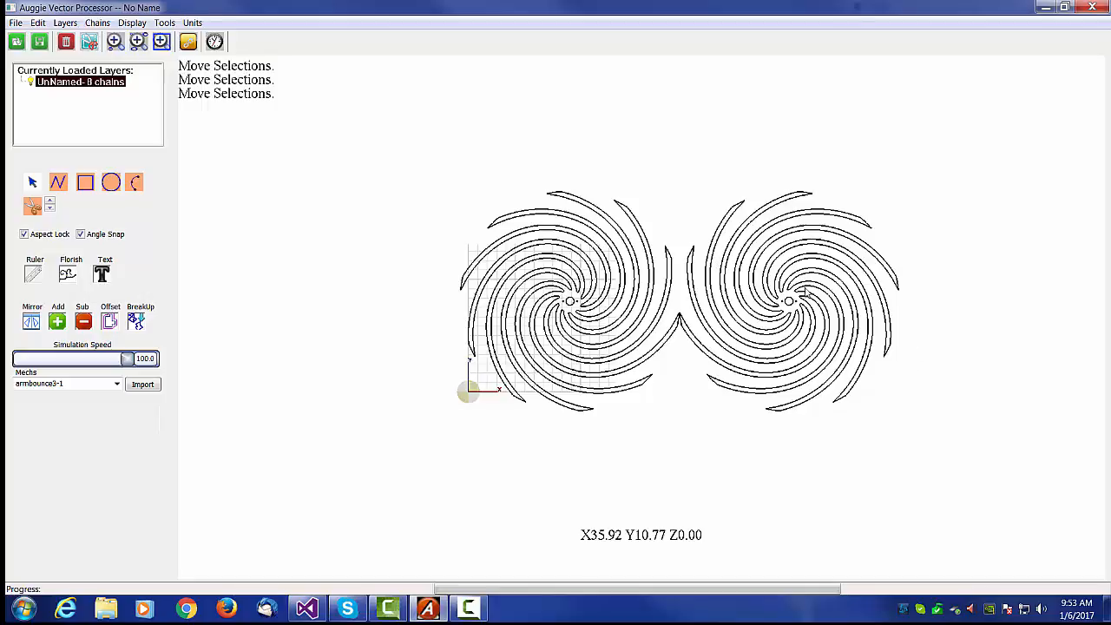
# Step: Check the mirrored wheel's grouping by selecting it through a blade and through the small hole beside its hub
pyautogui.click(807, 278)
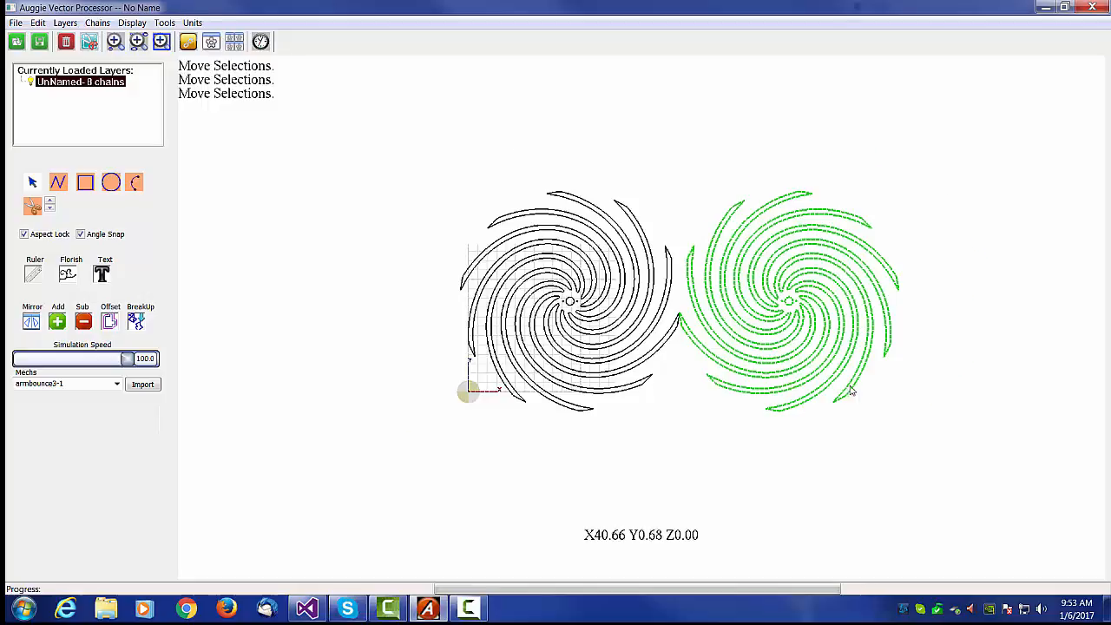
pyautogui.scroll(2, 734, 500)
pyautogui.click(903, 308)
pyautogui.click(888, 305)
pyautogui.scroll(6, 902, 330)
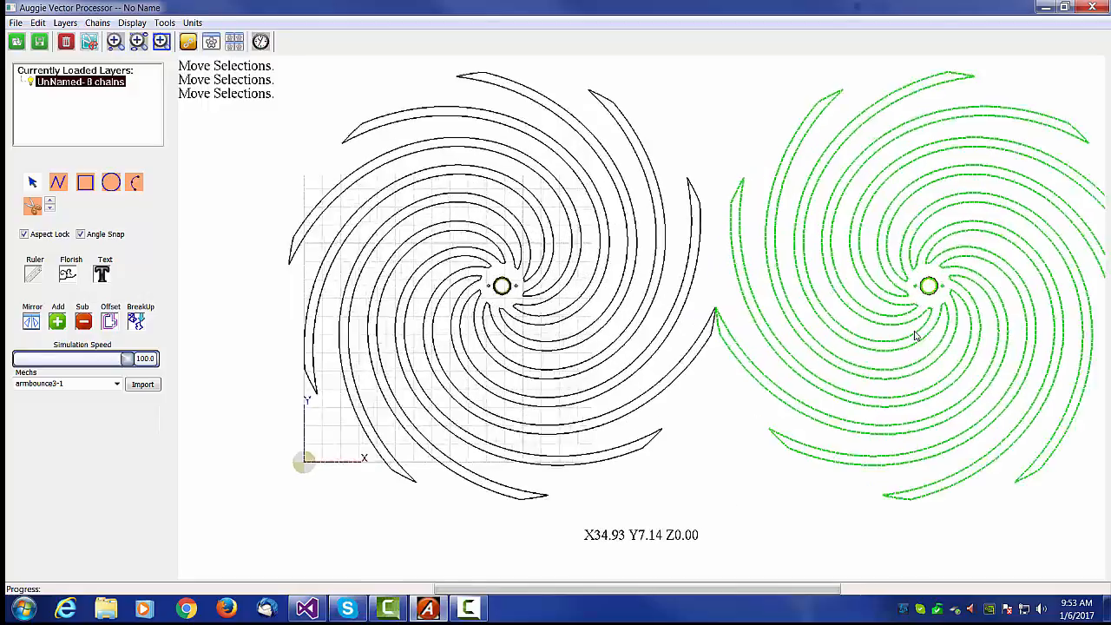
pyautogui.moveTo(1019, 277); pyautogui.dragTo(668, 325, button='middle')
pyautogui.scroll(2, 737, 375)
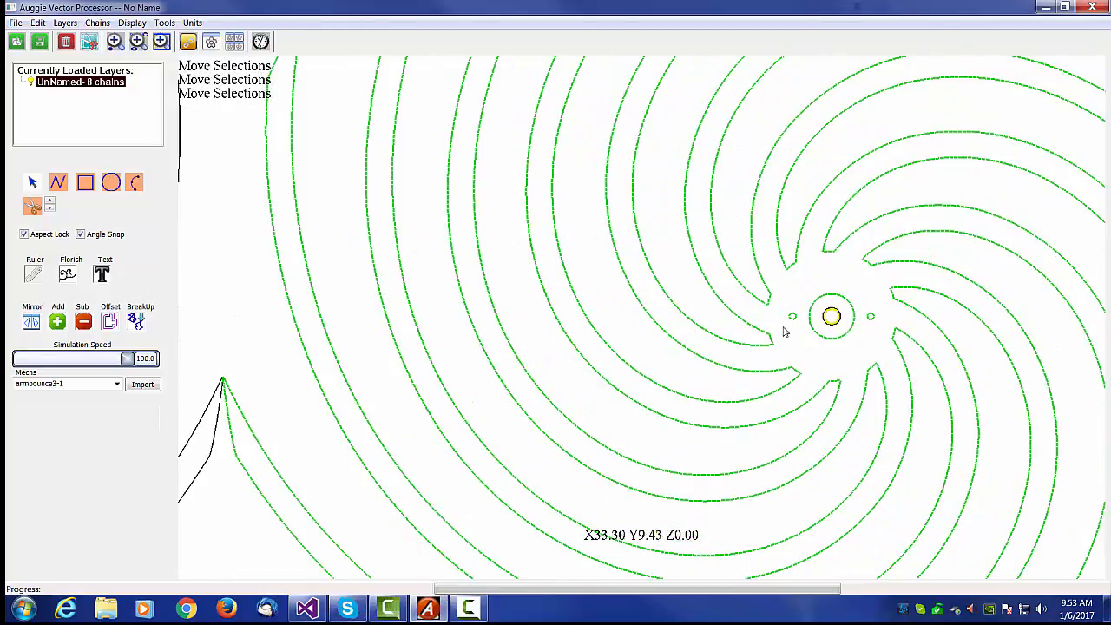
pyautogui.click(791, 319)
pyautogui.click(792, 345)
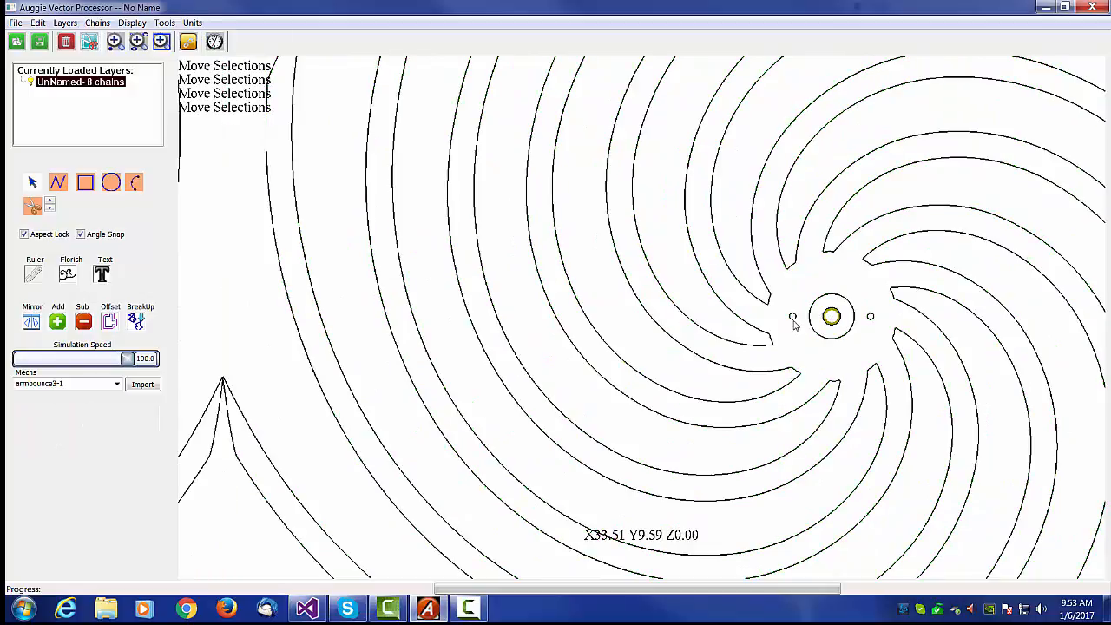
pyautogui.click(793, 320)
pyautogui.scroll(-5, 769, 368)
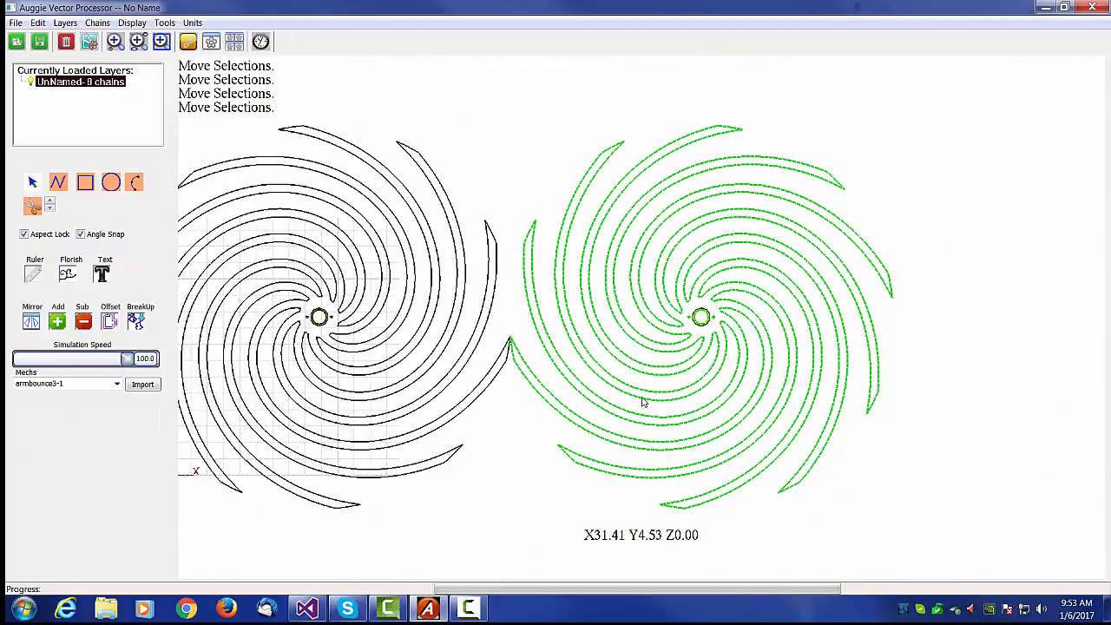
pyautogui.moveTo(642, 398); pyautogui.dragTo(766, 366, button='middle')
pyautogui.scroll(-4, 764, 368)
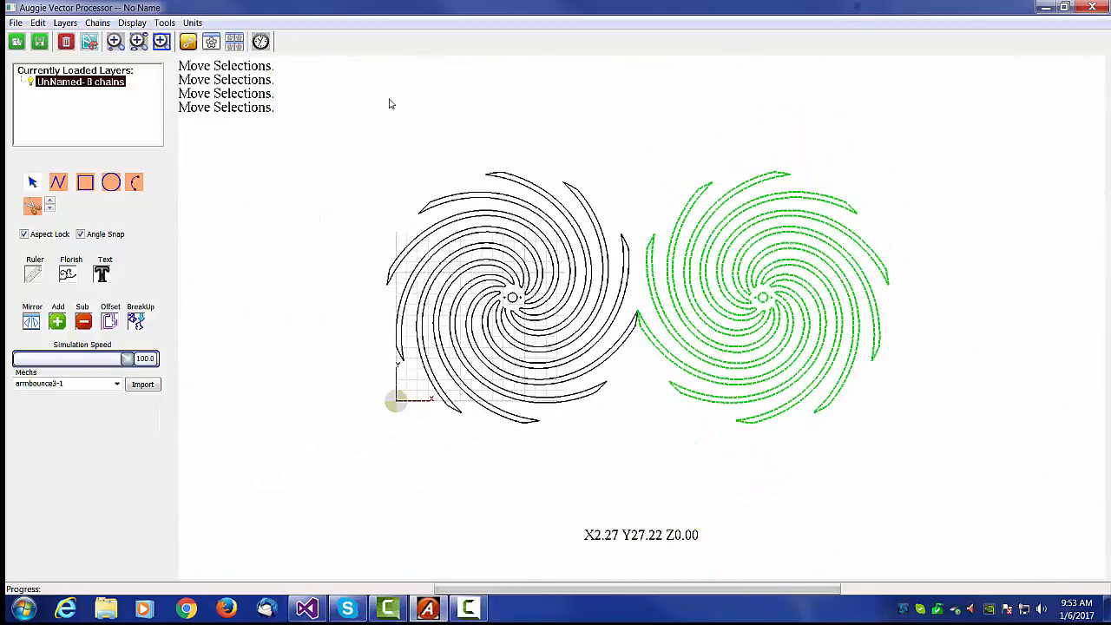
# Step: Switch to simulation mode and turn off Responds to Gravity on Pivot for all chains of both wheels
pyautogui.click(260, 41)
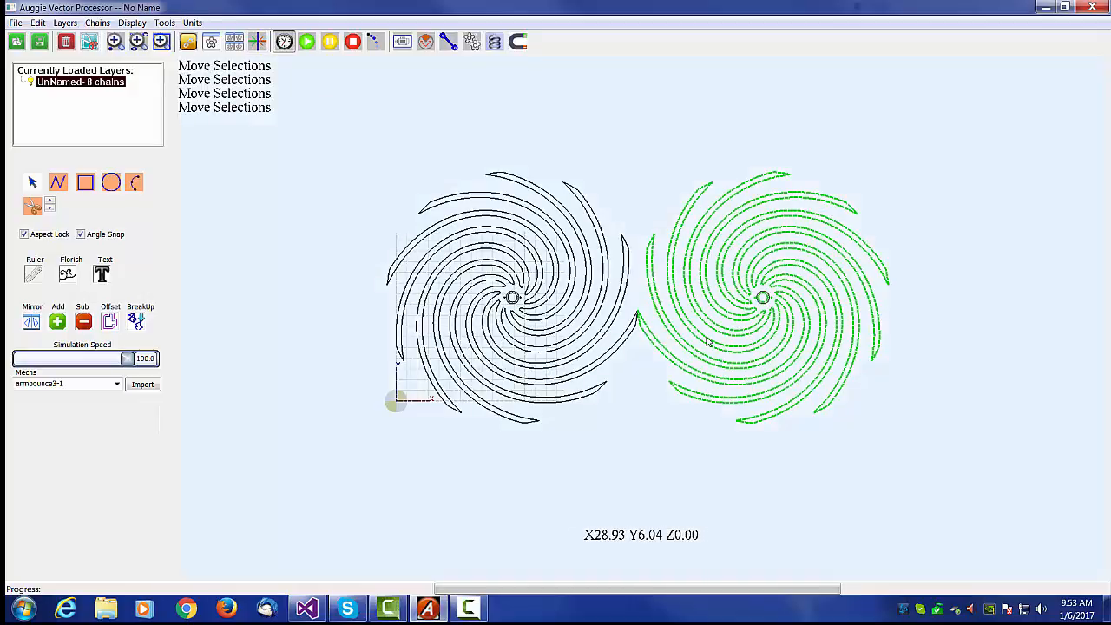
pyautogui.click(544, 351)
pyautogui.click(757, 333)
pyautogui.moveTo(358, 117); pyautogui.dragTo(944, 495)
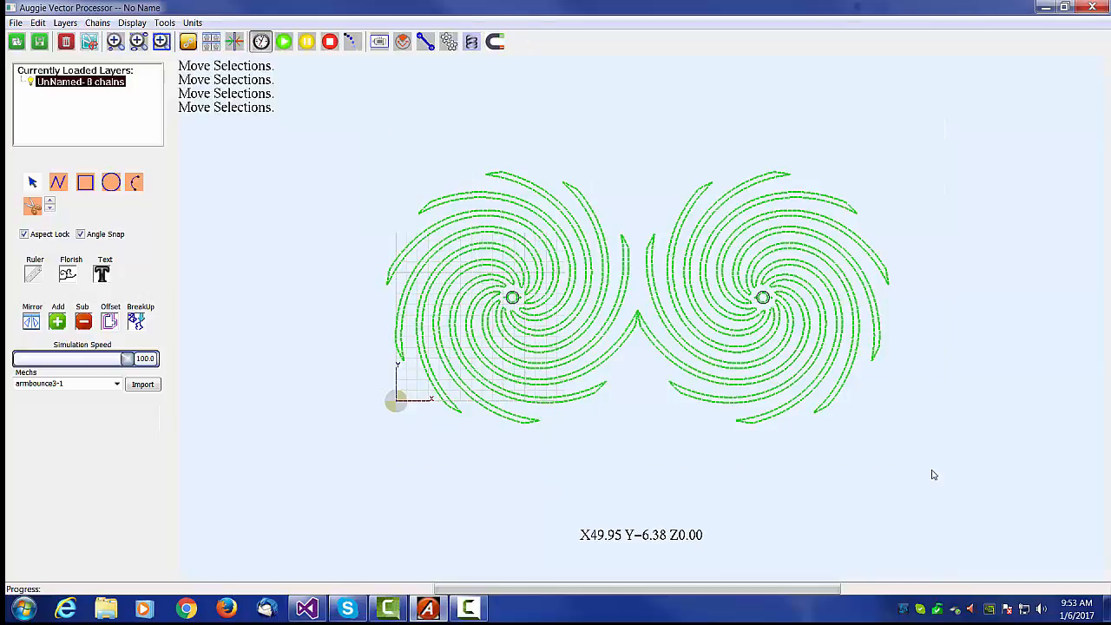
pyautogui.click(211, 43)
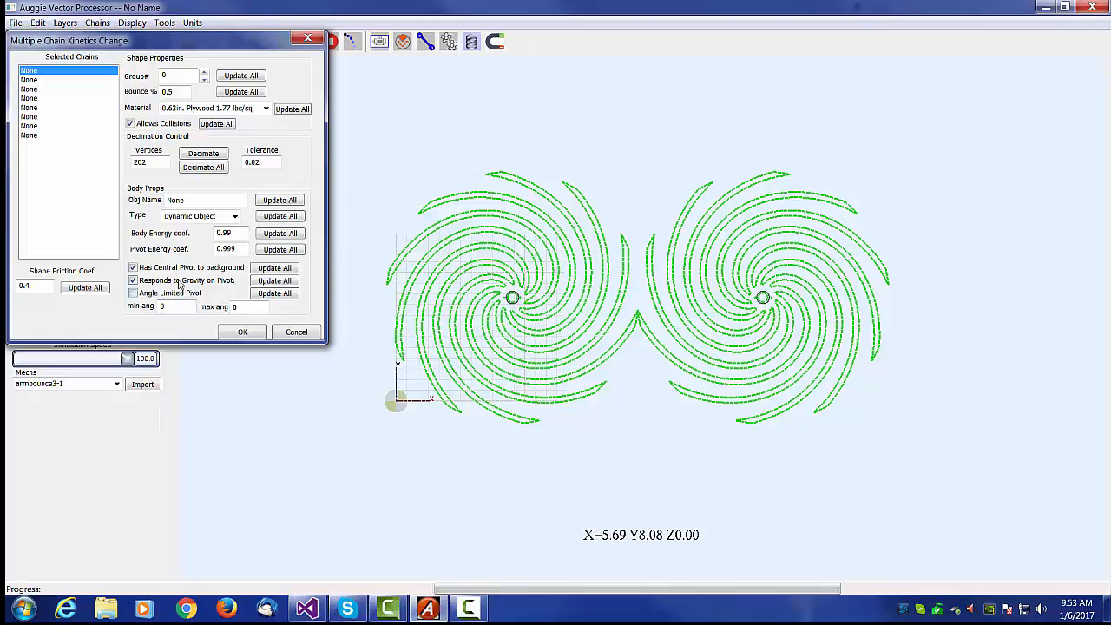
pyautogui.click(133, 282)
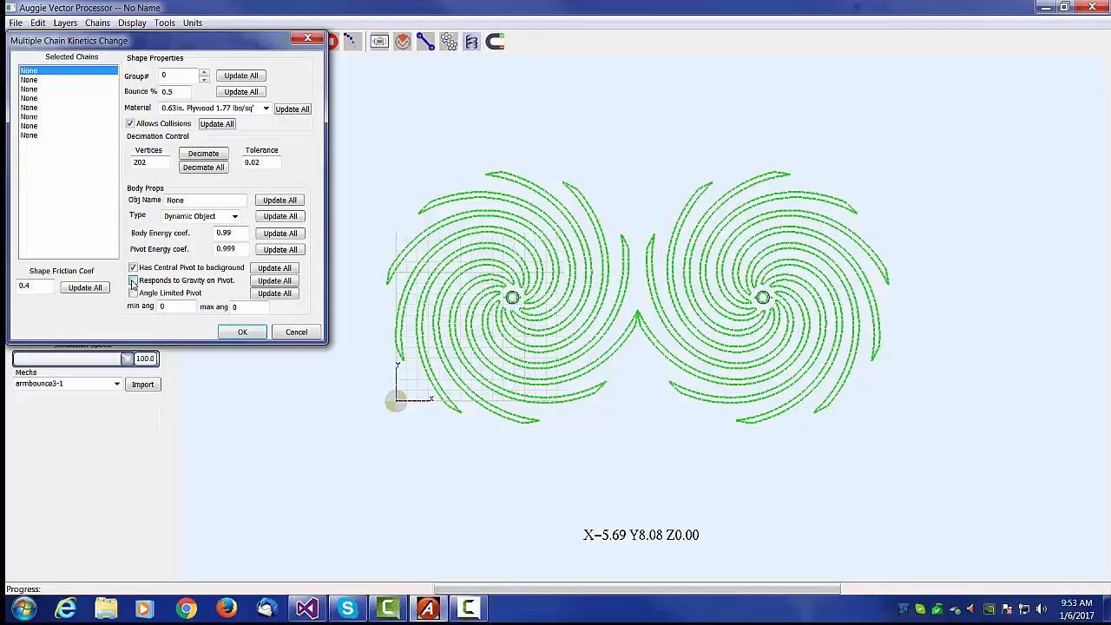
pyautogui.click(275, 281)
pyautogui.click(243, 333)
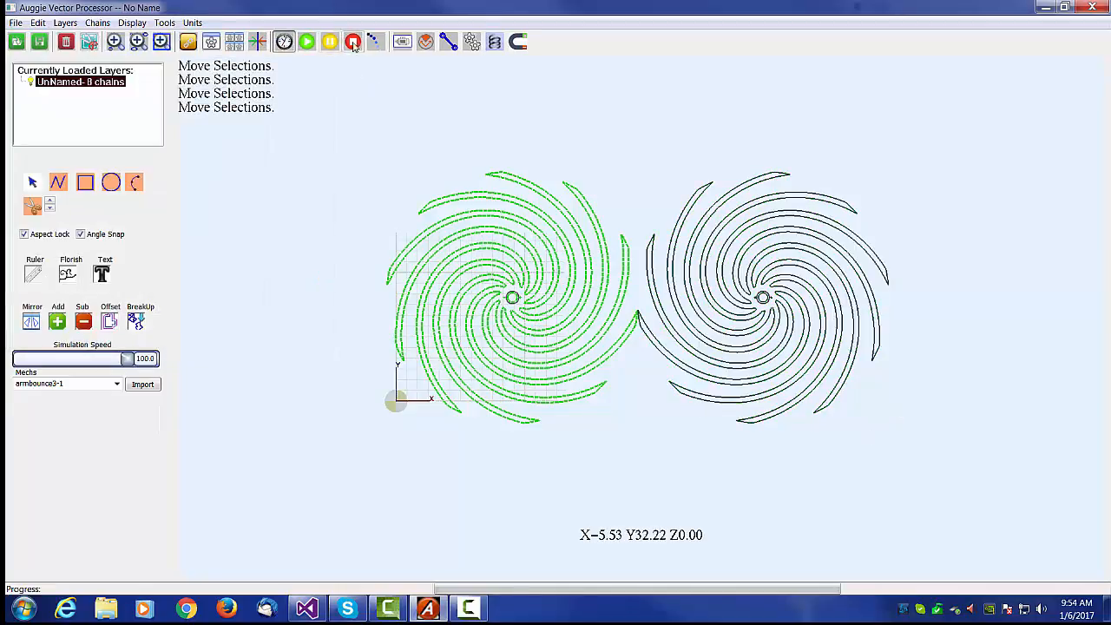
# Step: Run the simulation of the two mirrored wheels to observe their motion, and stop it
pyautogui.click(308, 41)
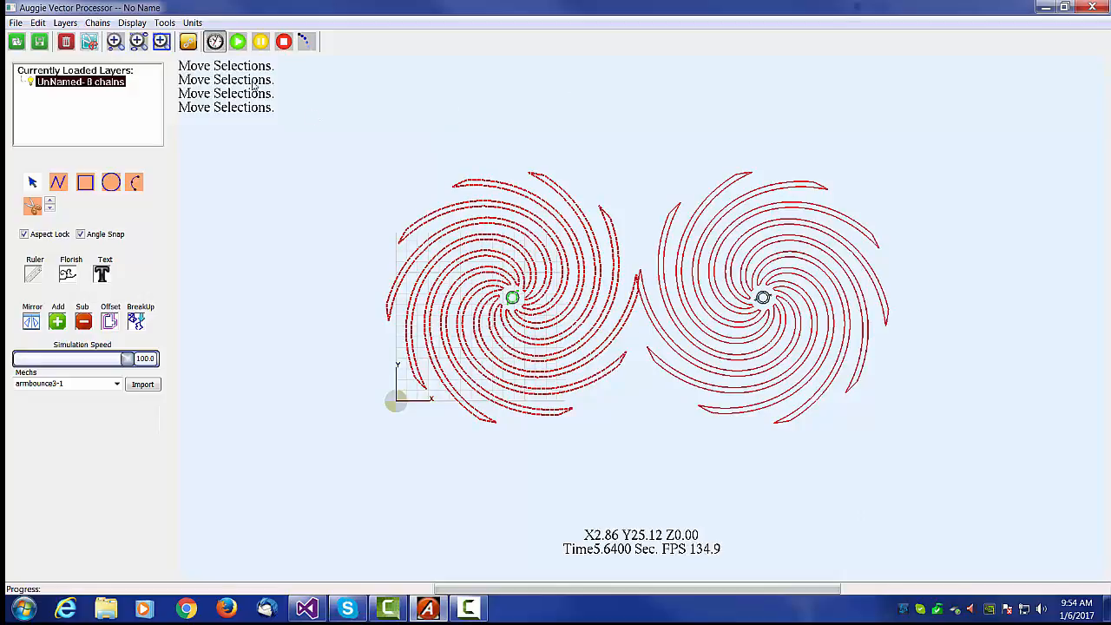
pyautogui.click(283, 44)
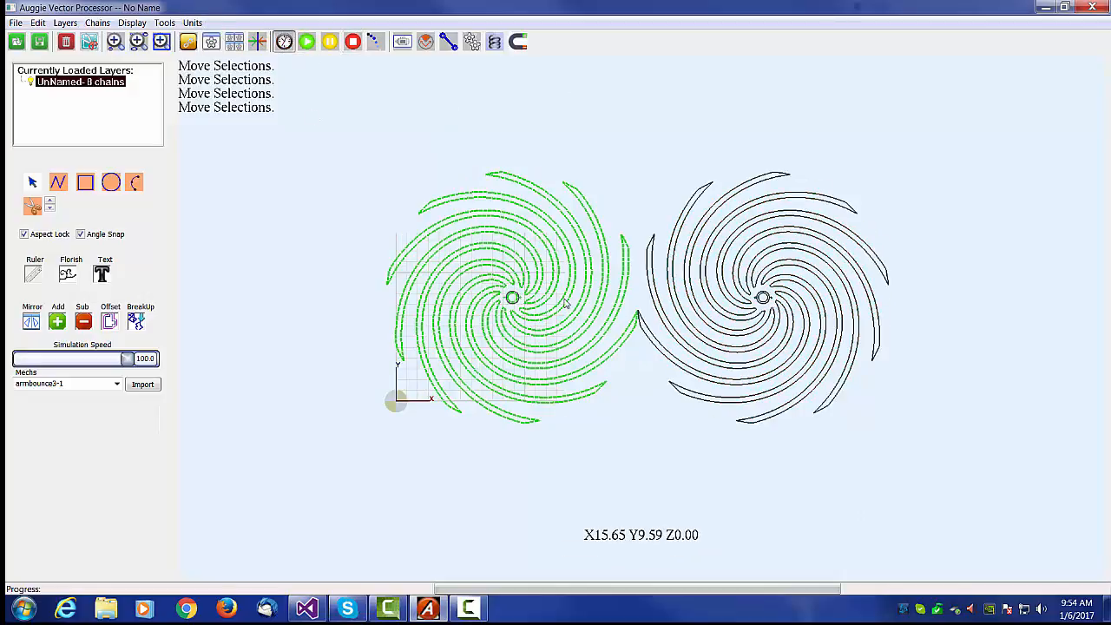
# Step: Set Group# to 1 for all chains of both wheels, and apply the Allows Collisions setting to all of them
pyautogui.moveTo(349, 110); pyautogui.dragTo(972, 481)
pyautogui.click(211, 43)
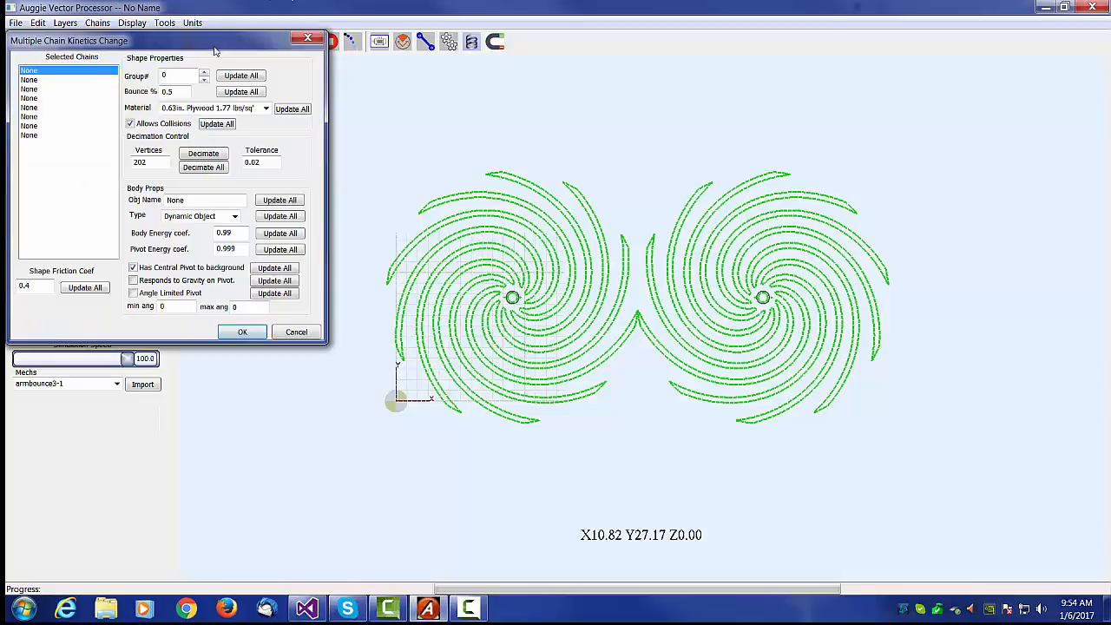
pyautogui.moveTo(223, 40); pyautogui.dragTo(468, 121)
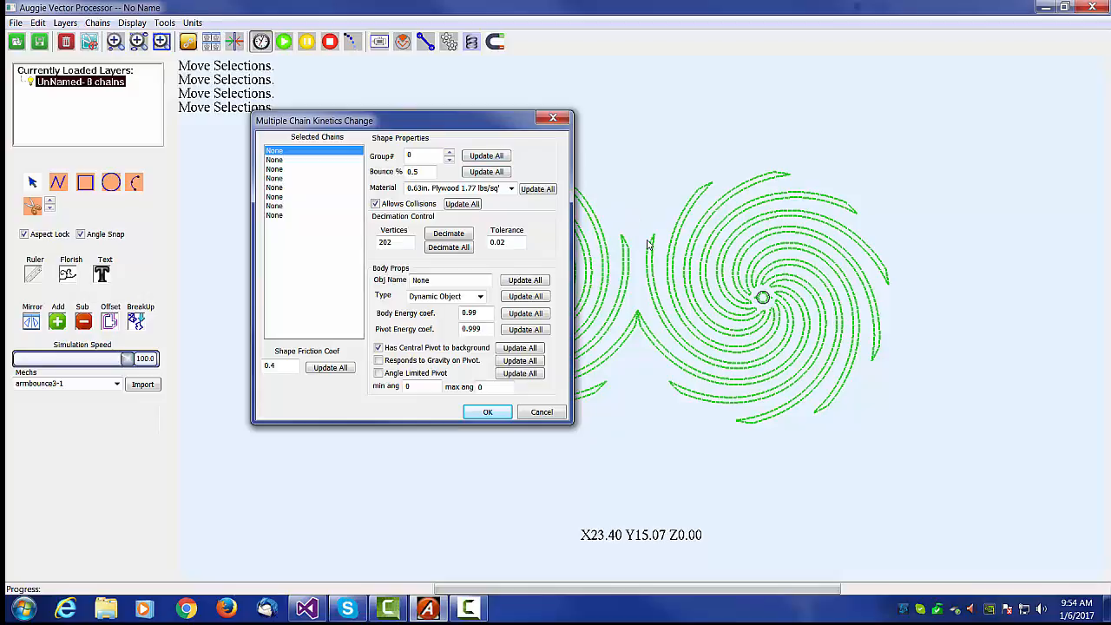
pyautogui.click(448, 153)
pyautogui.click(496, 157)
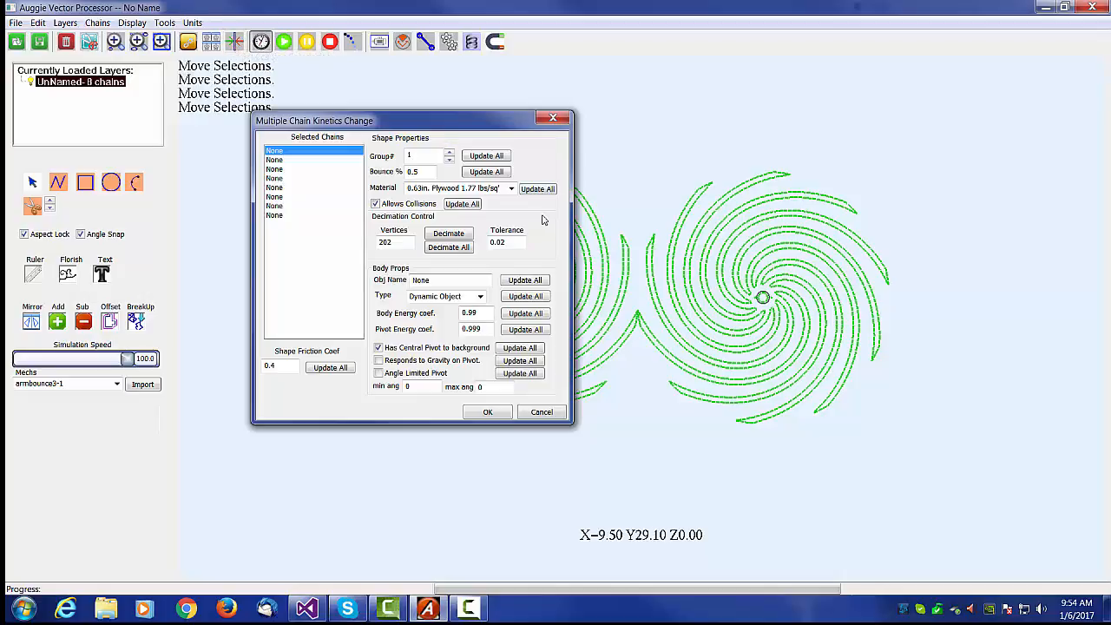
pyautogui.click(464, 204)
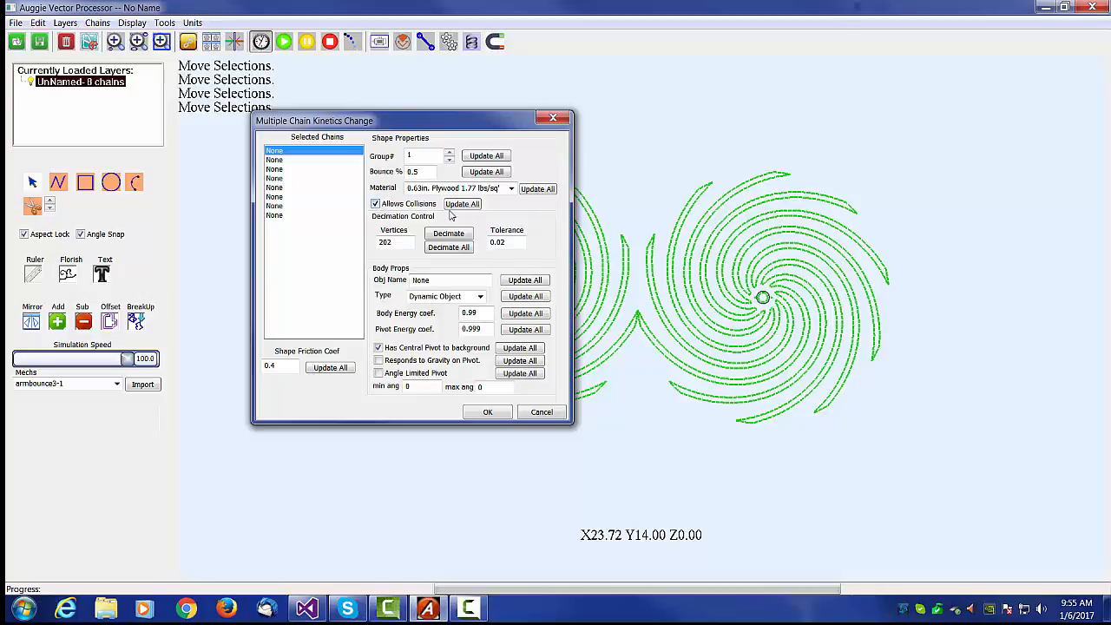
pyautogui.click(488, 412)
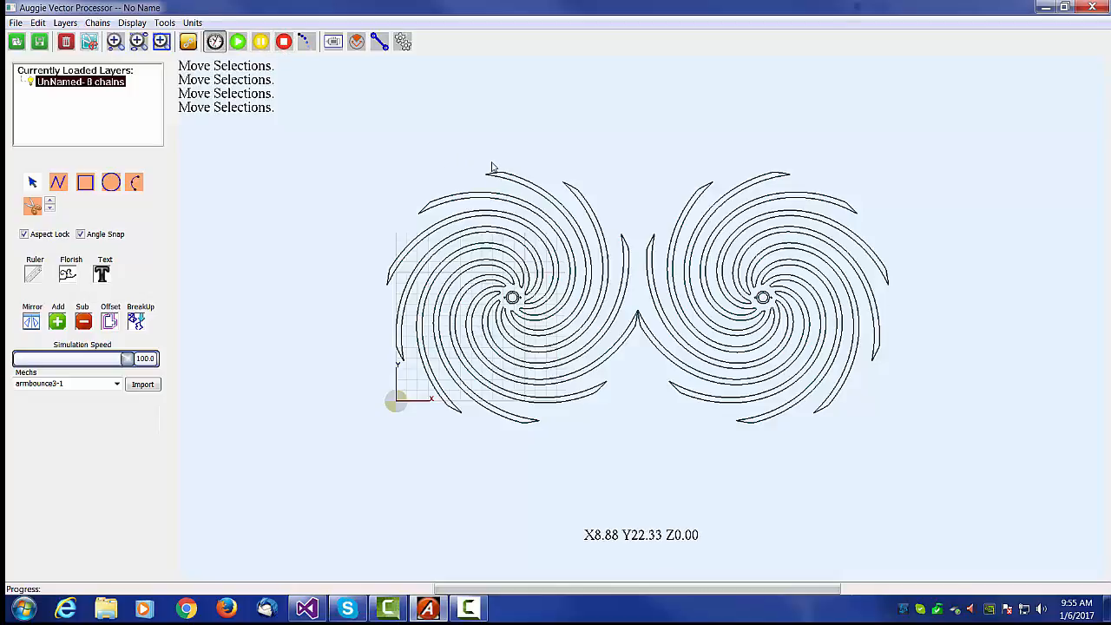
# Step: Run the simulation and pull on the mirrored wheel to test its interaction with the original wheel, and stop it
pyautogui.click(237, 41)
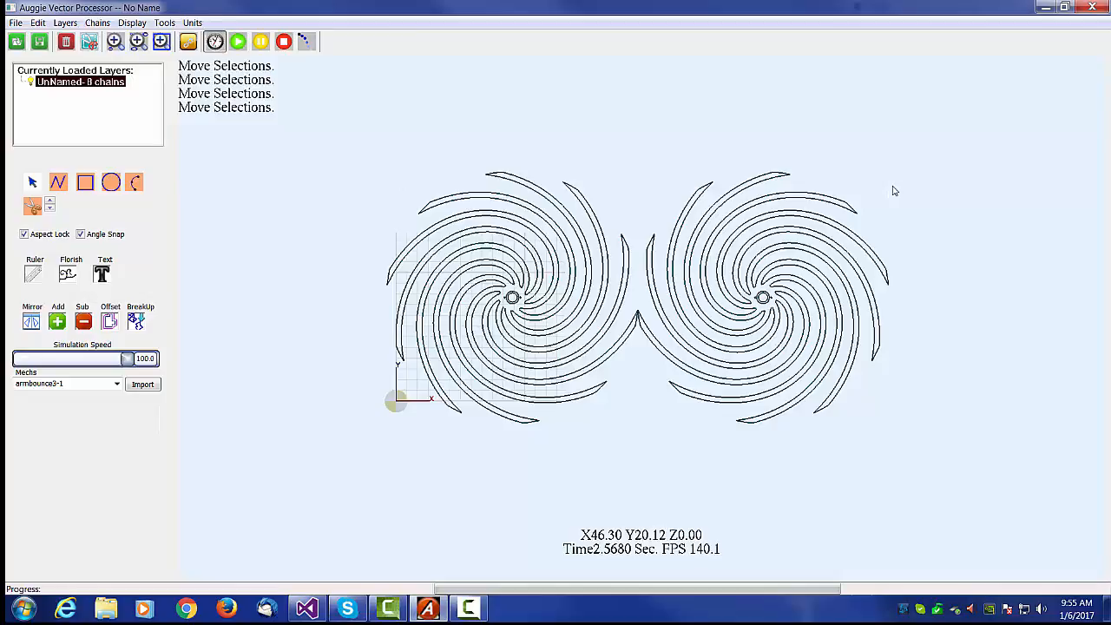
pyautogui.click(771, 180)
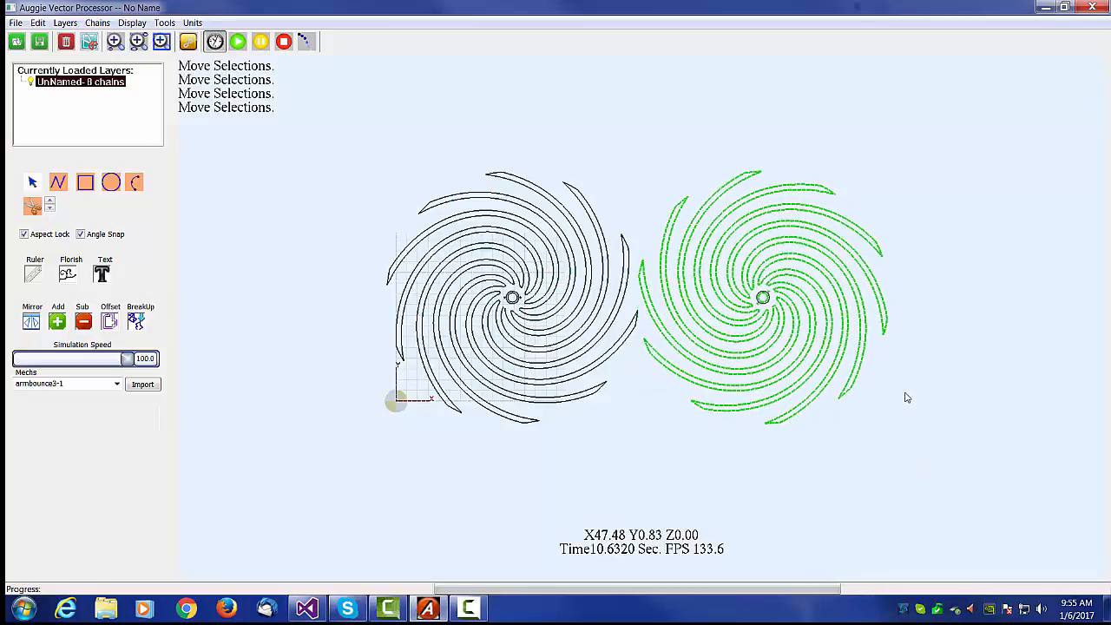
pyautogui.click(283, 41)
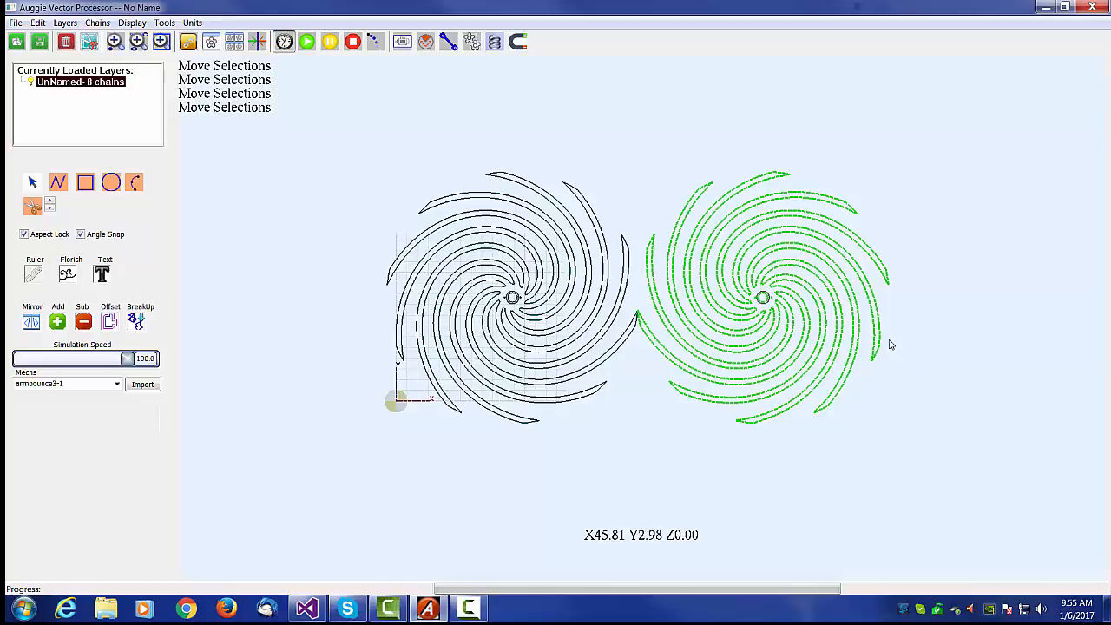
# Step: Add motors to the central pivots of both wheels
pyautogui.moveTo(362, 120); pyautogui.dragTo(965, 489)
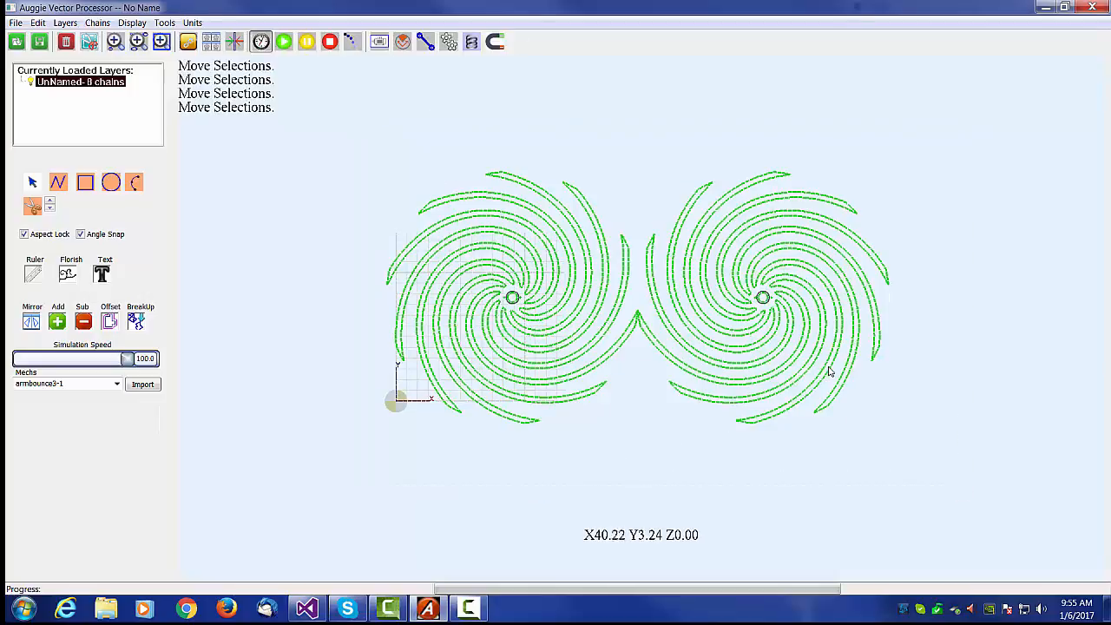
pyautogui.click(379, 40)
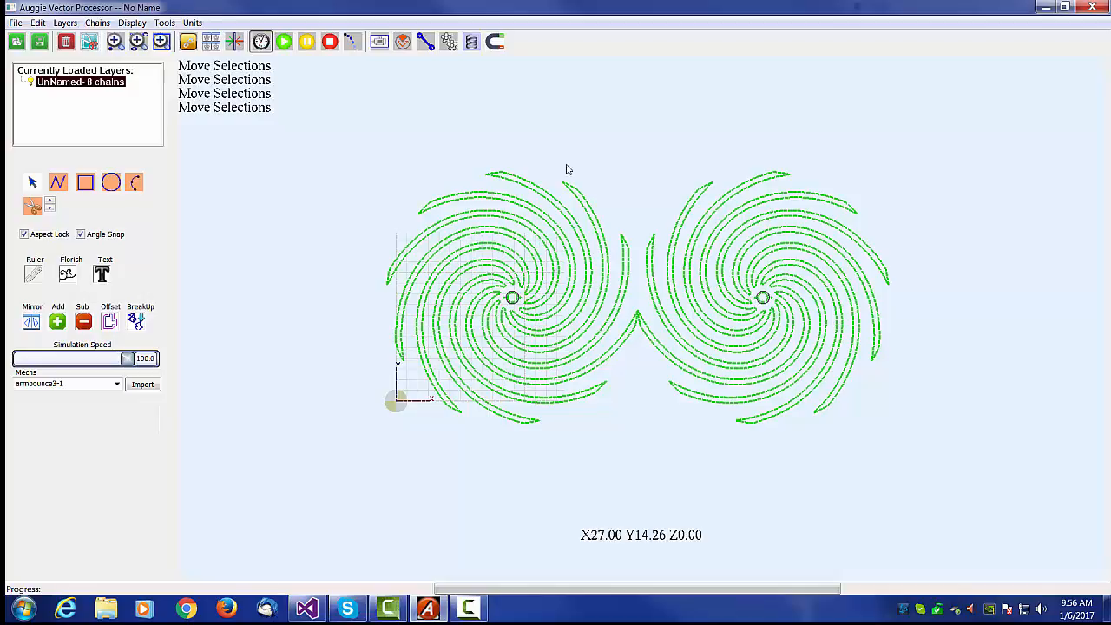
pyautogui.click(330, 43)
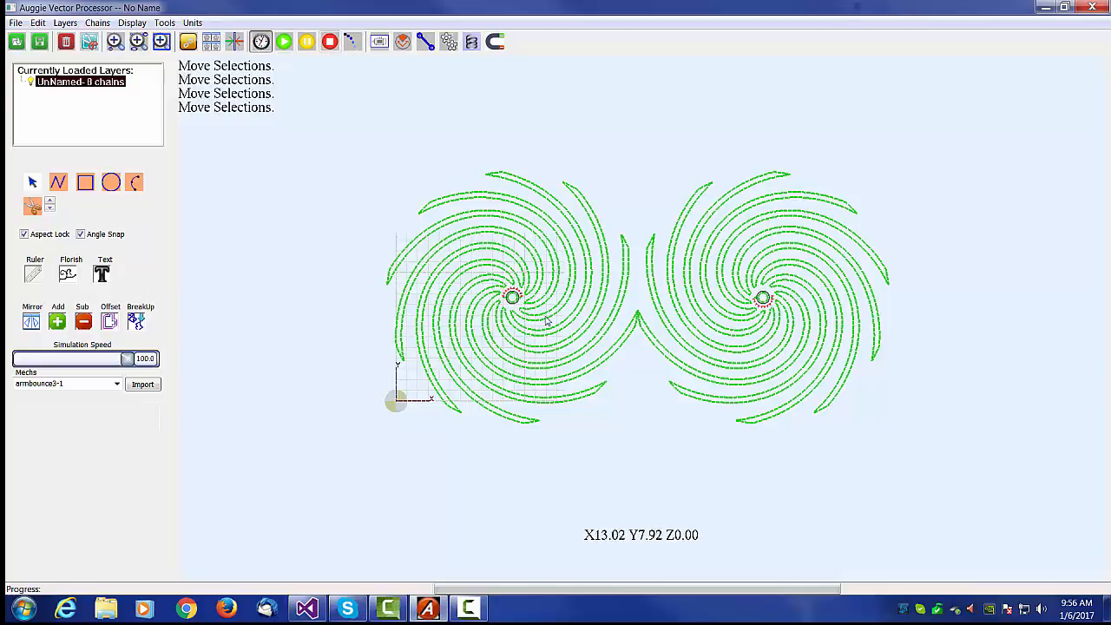
pyautogui.scroll(1, 638, 360)
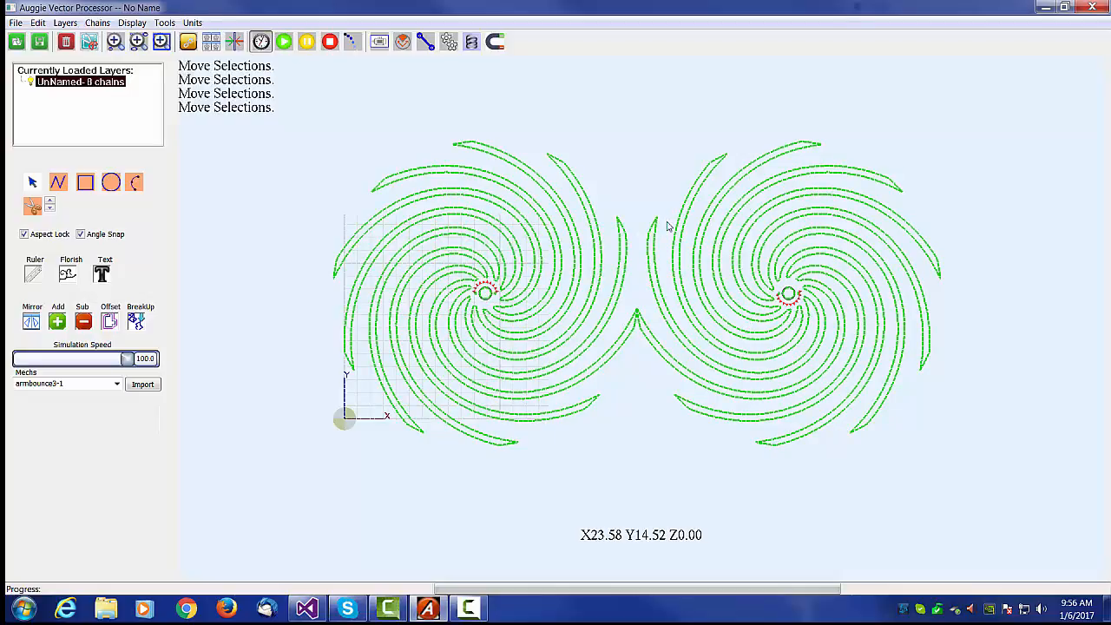
pyautogui.scroll(-1, 758, 339)
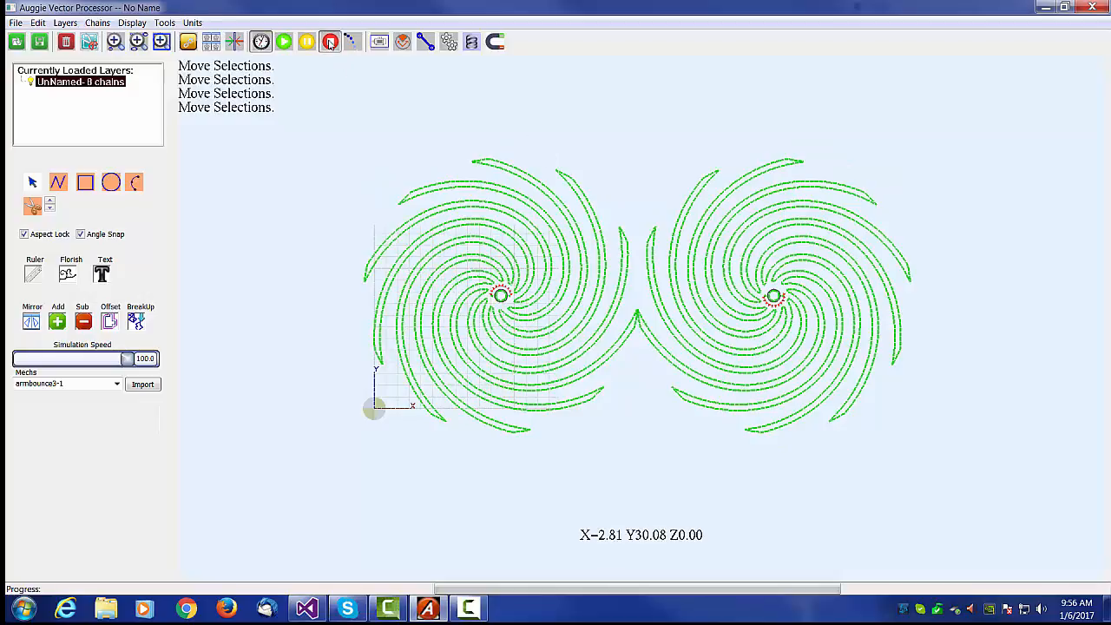
# Step: Run the simulation with both wheels motor-driven, stop it, and leave simulation mode
pyautogui.click(283, 42)
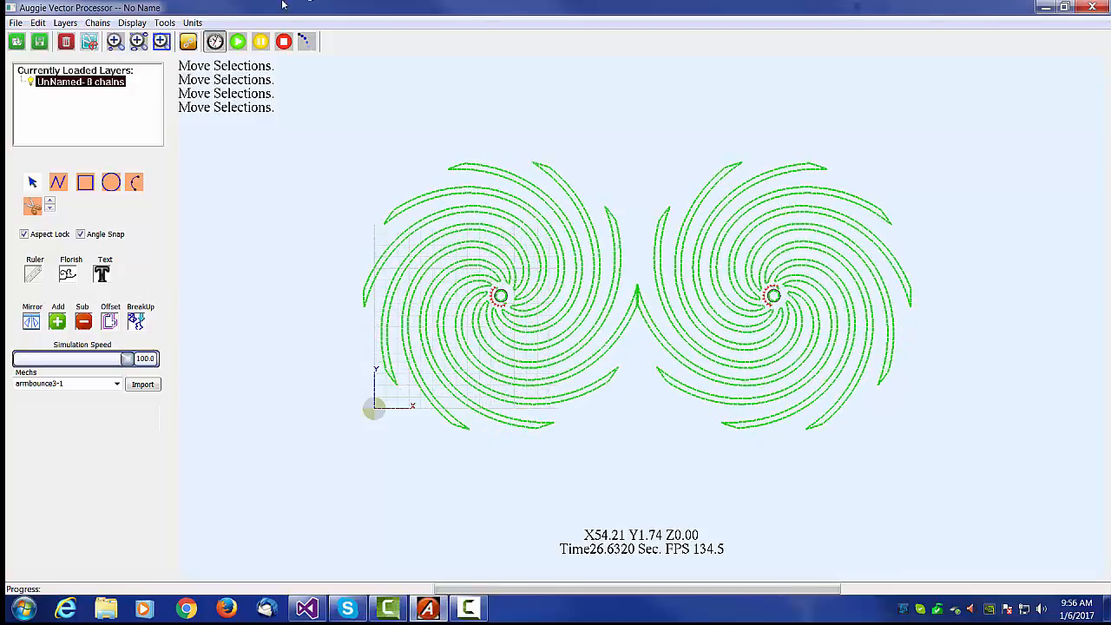
pyautogui.click(260, 41)
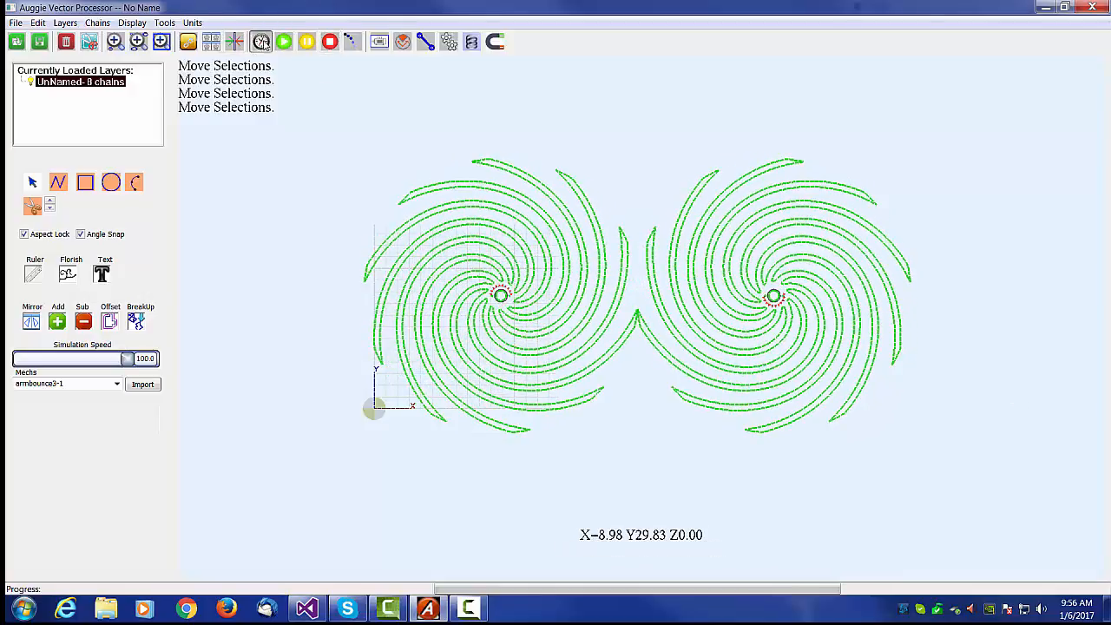
pyautogui.click(262, 42)
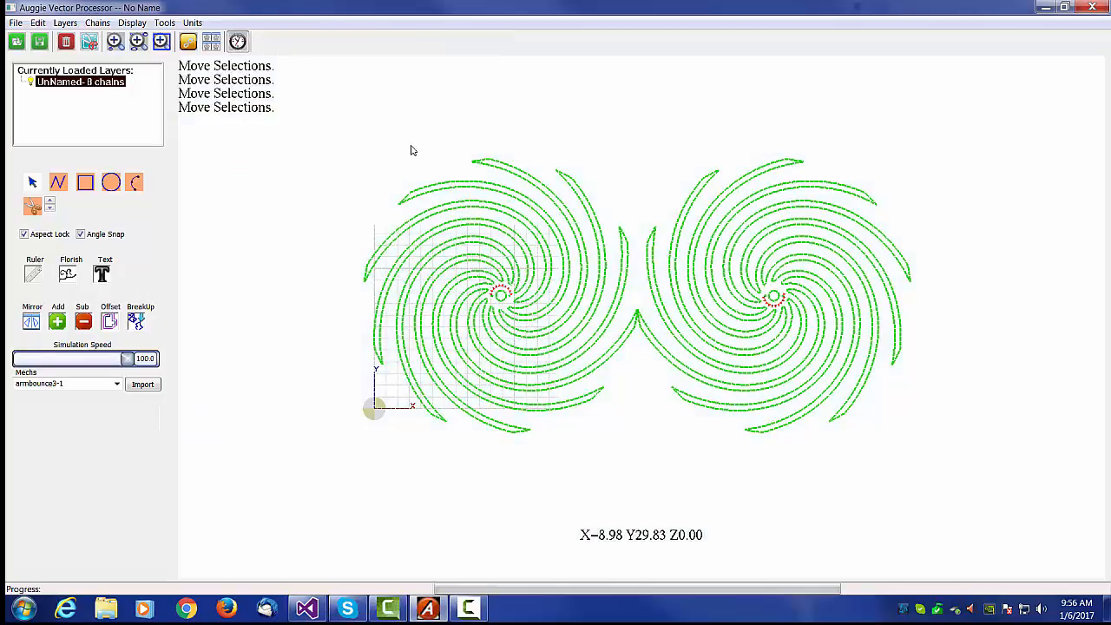
# Step: Move the mirrored wheel onto the original wheel so that their hubs coincide
pyautogui.click(707, 188)
pyautogui.press('Home')
pyautogui.scroll(-5, 747, 249)
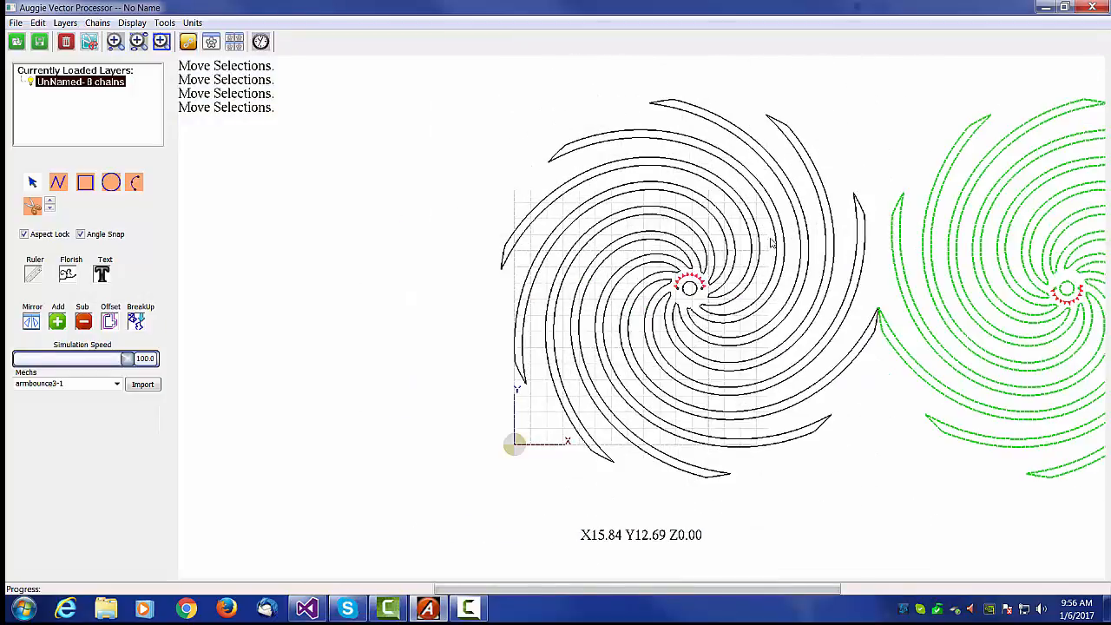
pyautogui.click(923, 297)
pyautogui.moveTo(923, 298); pyautogui.dragTo(669, 303)
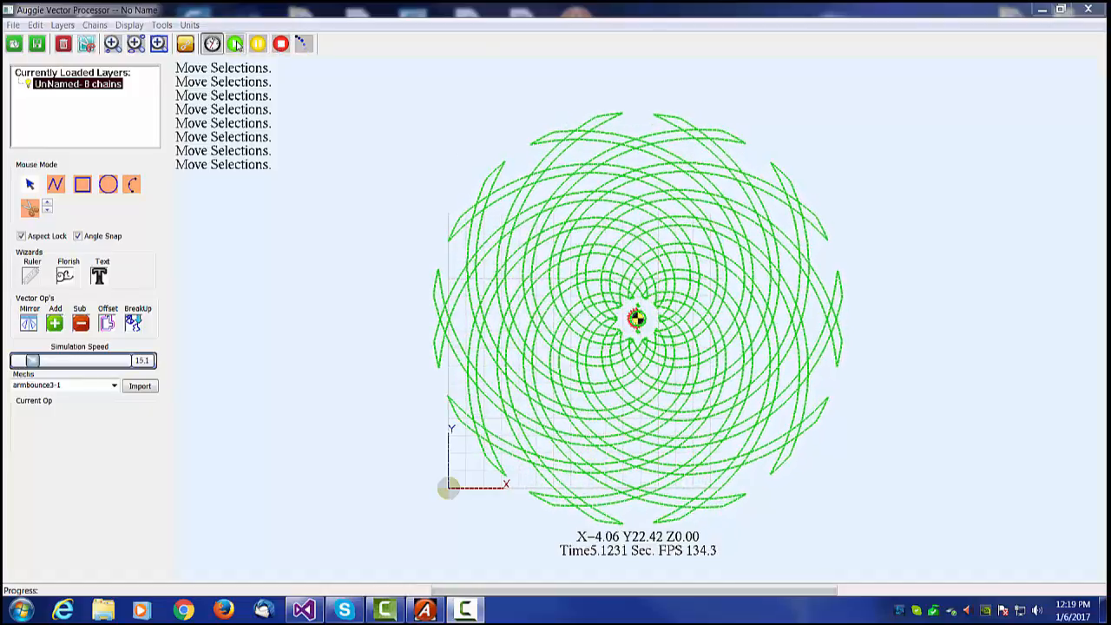
# Step: Stop the simulation, select both overlapped wheels, and check their Motor Setting values
pyautogui.click(282, 43)
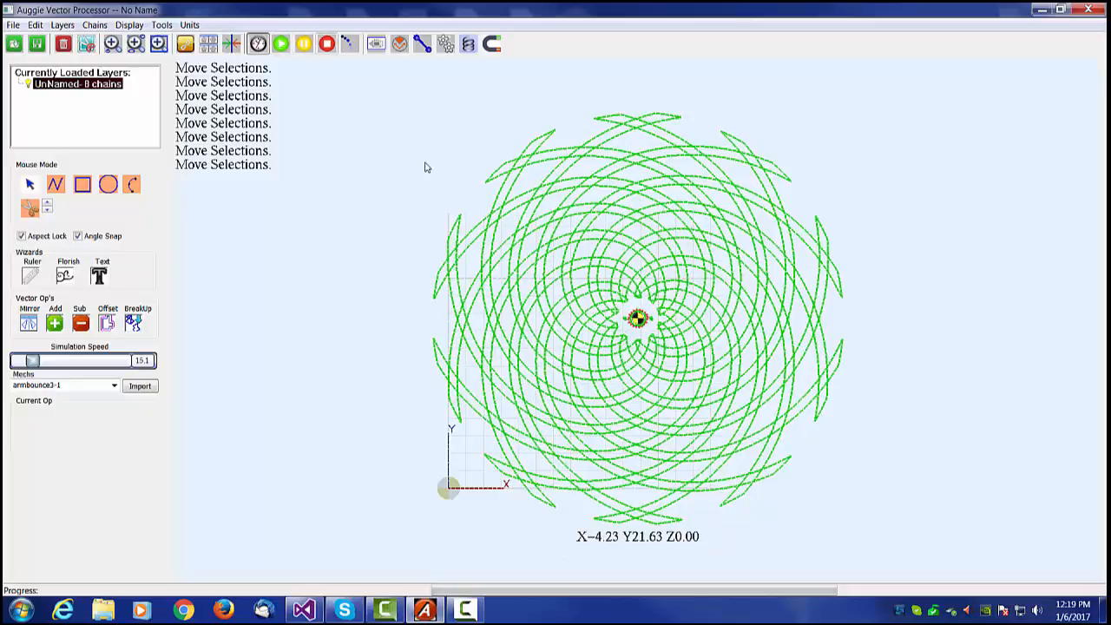
pyautogui.moveTo(368, 86); pyautogui.dragTo(922, 540)
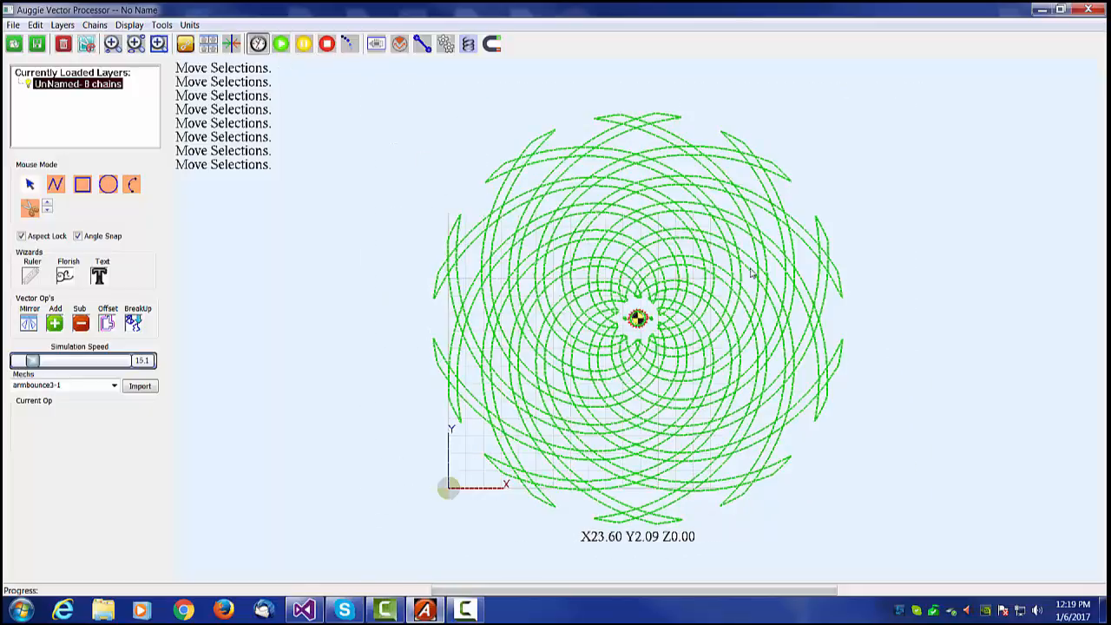
pyautogui.click(375, 44)
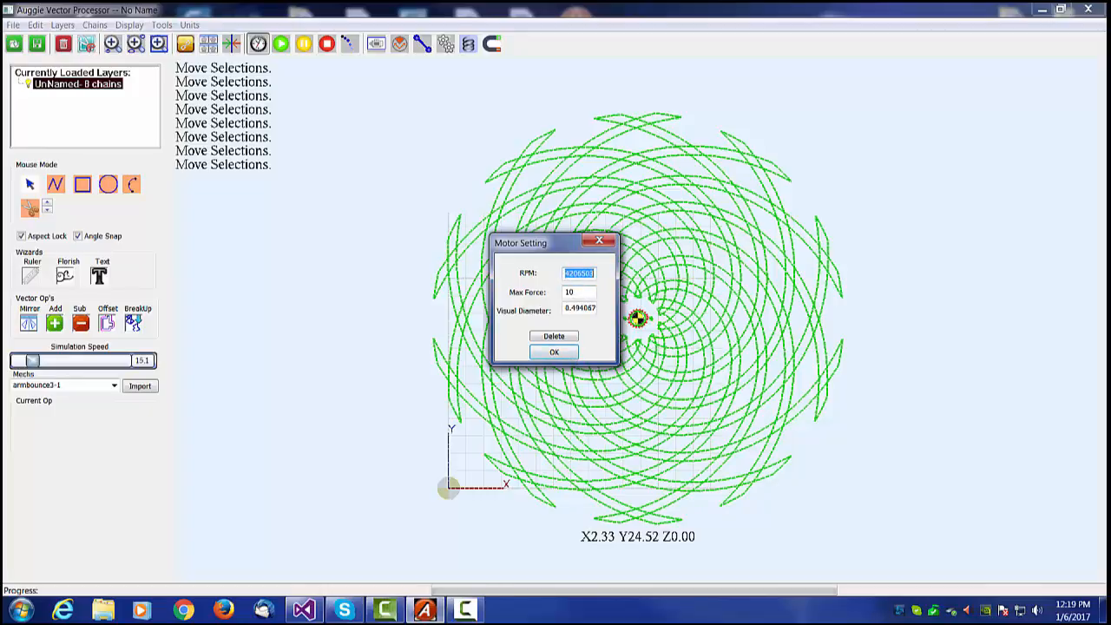
pyautogui.click(554, 352)
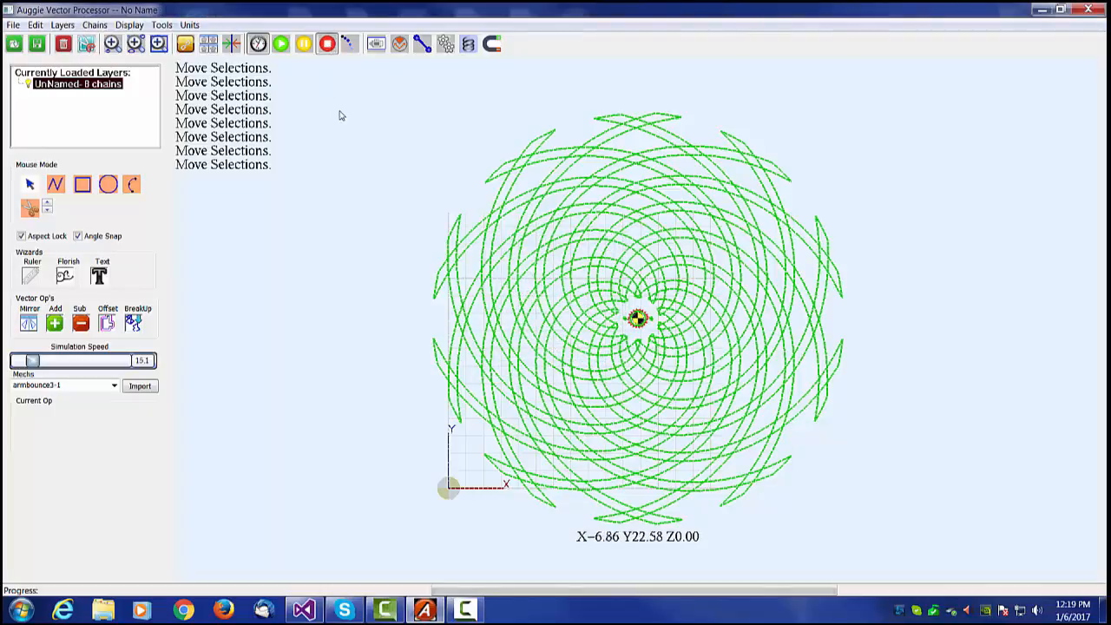
# Step: Run the overlapped wheels' simulation and pull on a blade to test their motion, and leave simulation mode
pyautogui.click(282, 45)
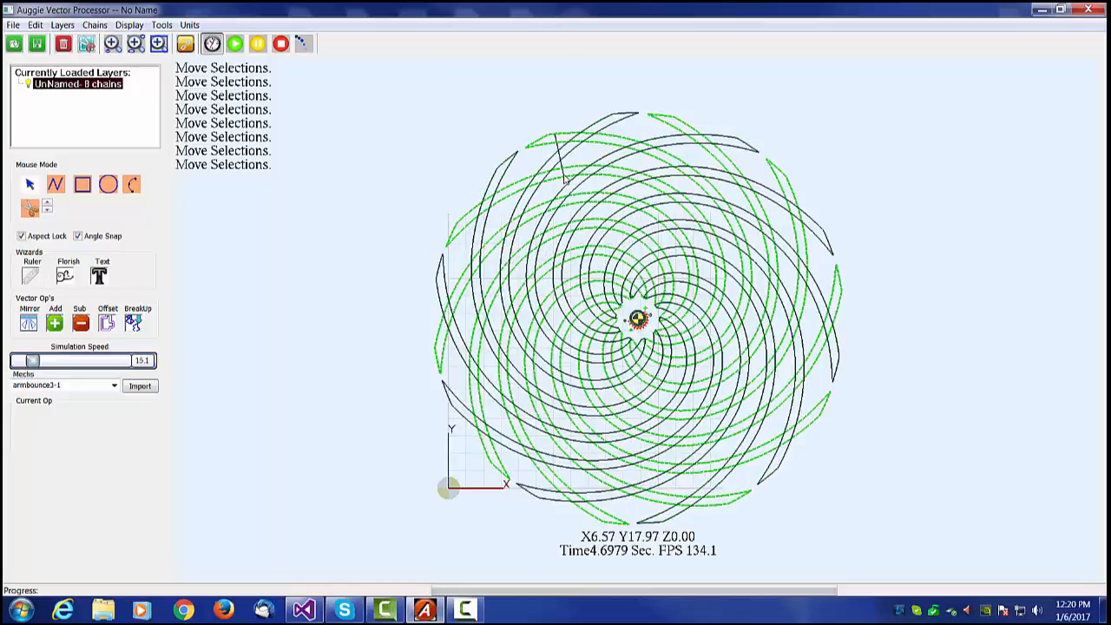
pyautogui.click(280, 44)
pyautogui.click(281, 44)
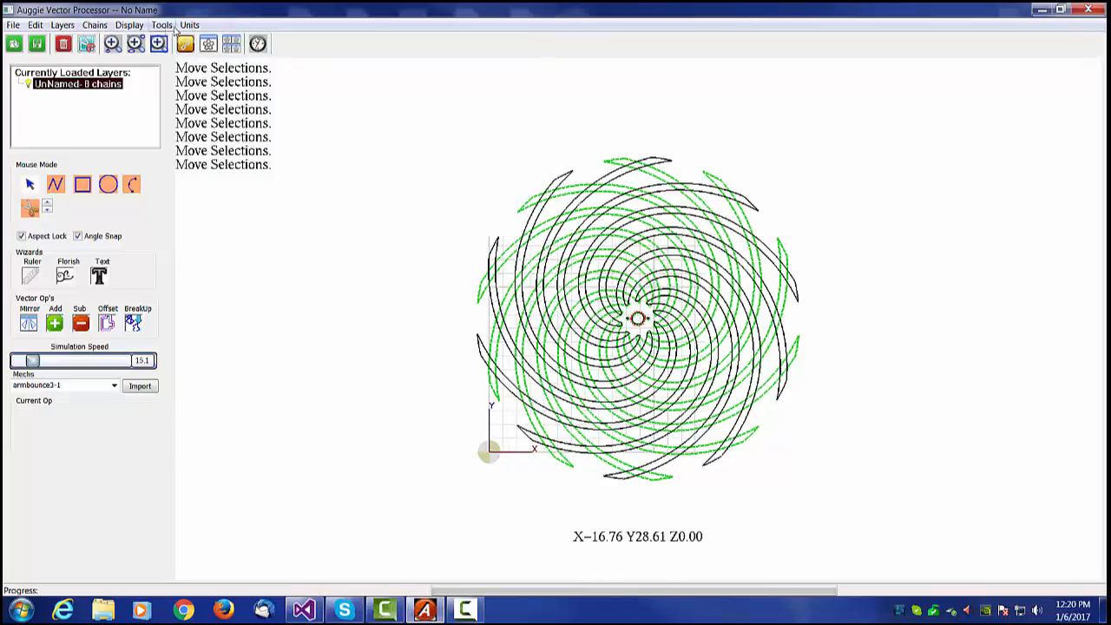
# Step: Clear the selection and examine the overlapped wheels' hub area and the available kinetic display options
pyautogui.click(162, 25)
pyautogui.moveTo(141, 26)
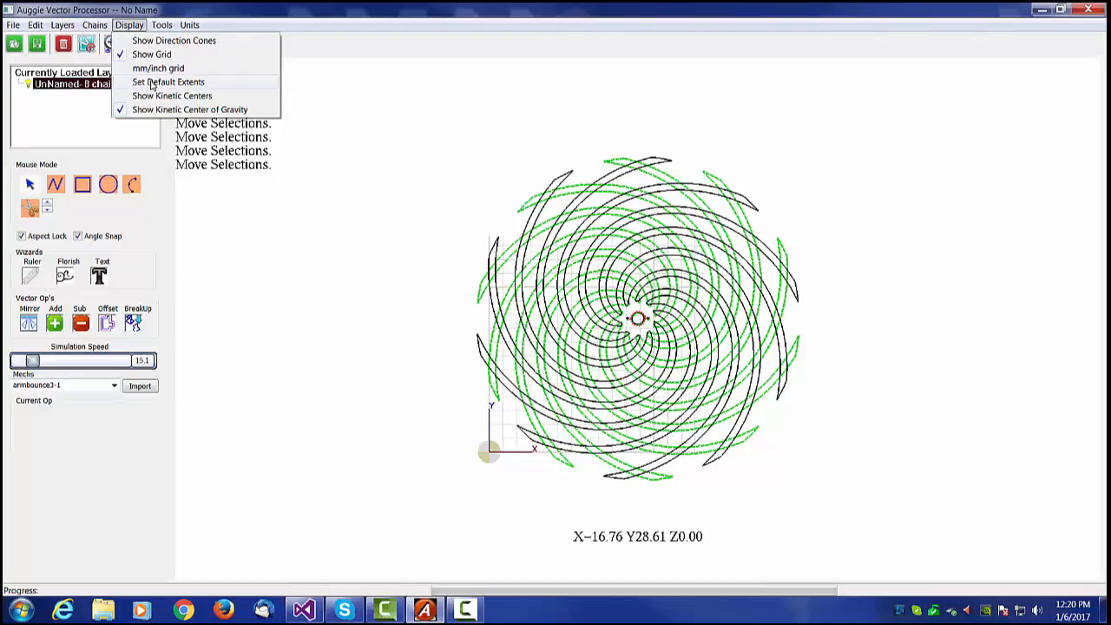
pyautogui.click(922, 363)
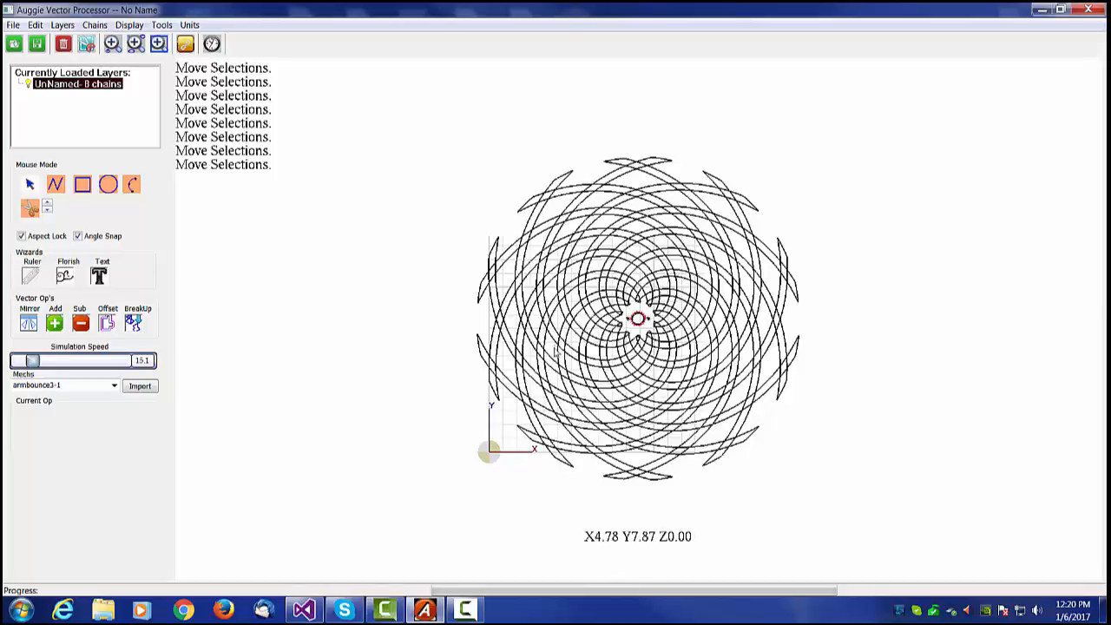
pyautogui.scroll(2, 599, 335)
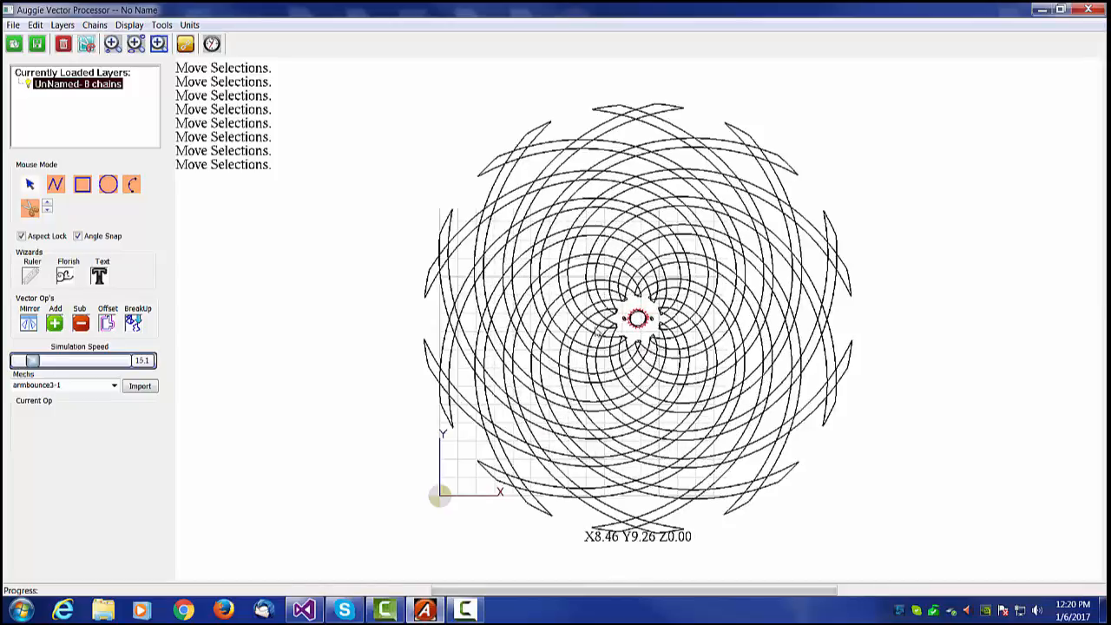
pyautogui.scroll(-1, 599, 332)
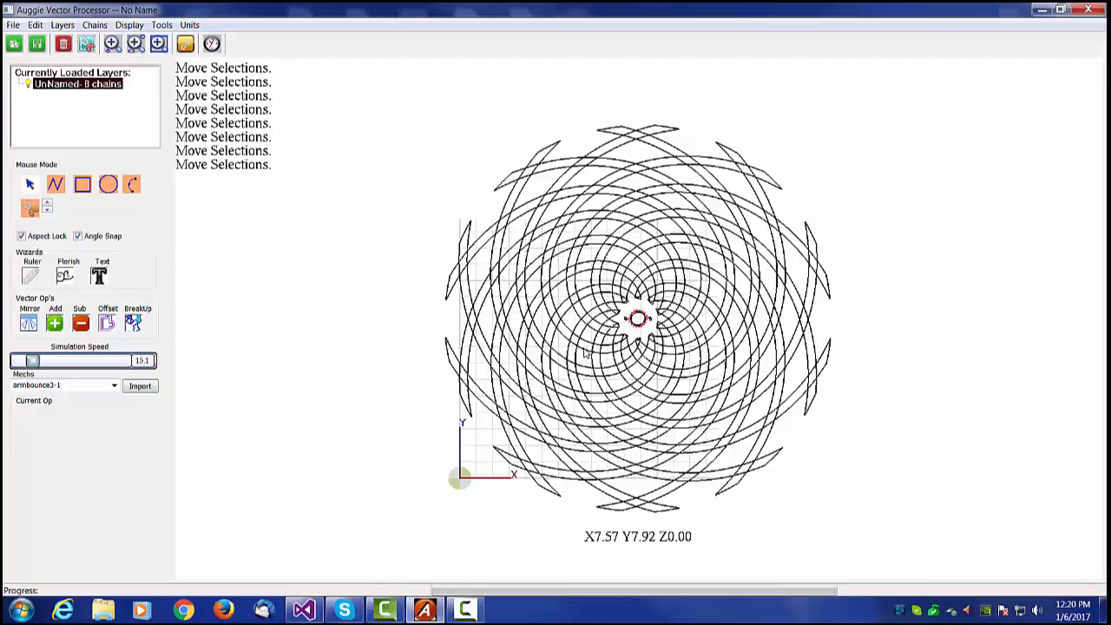
pyautogui.scroll(-1, 587, 353)
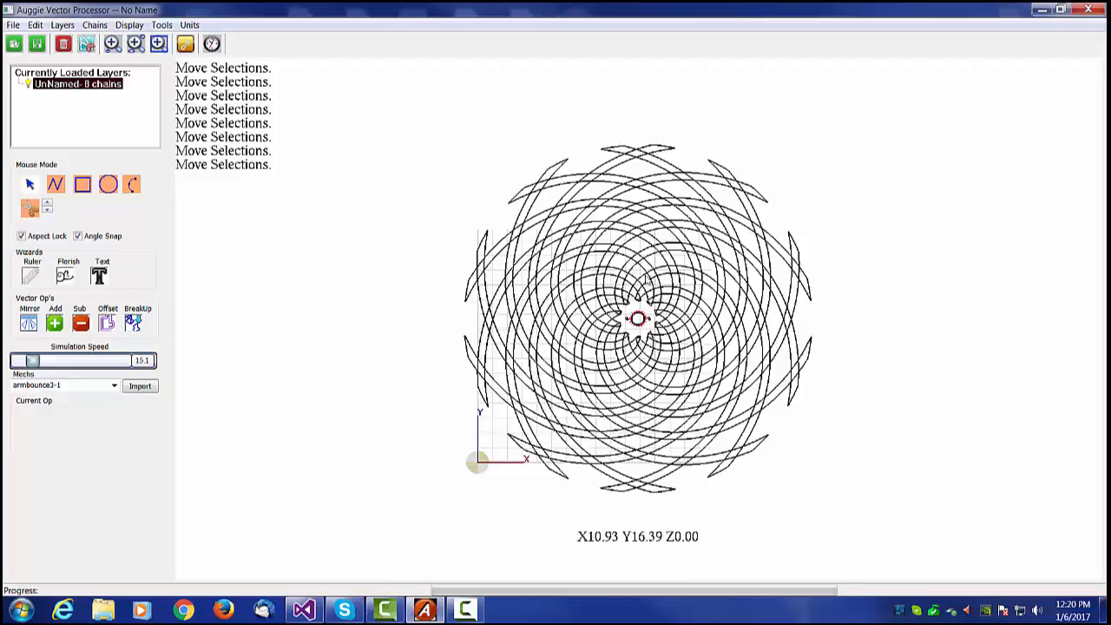
pyautogui.scroll(1, 710, 360)
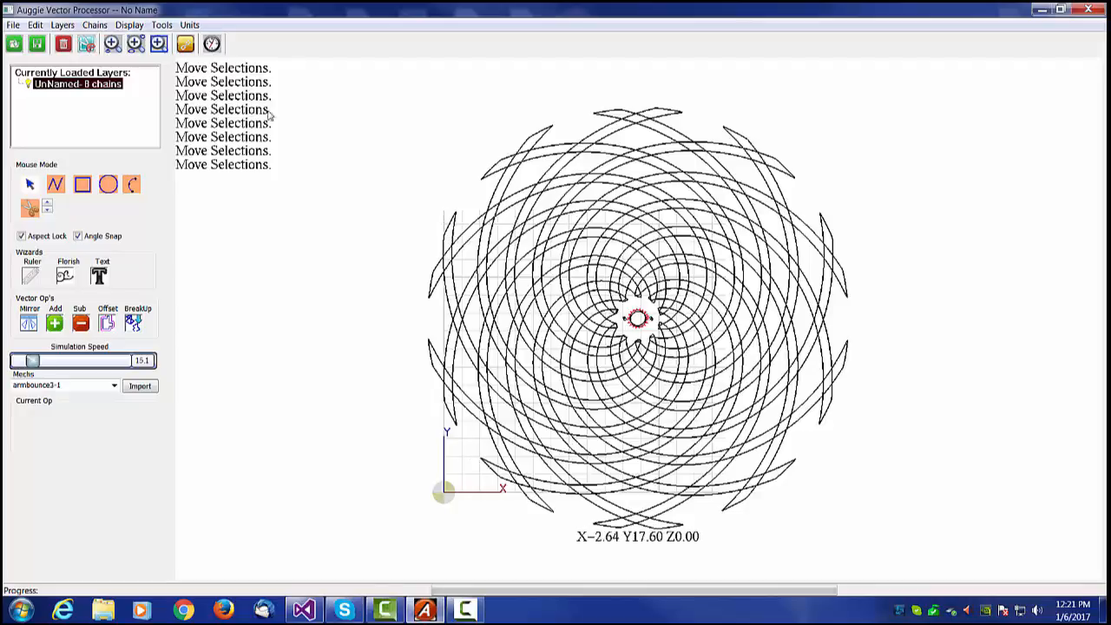
pyautogui.click(129, 24)
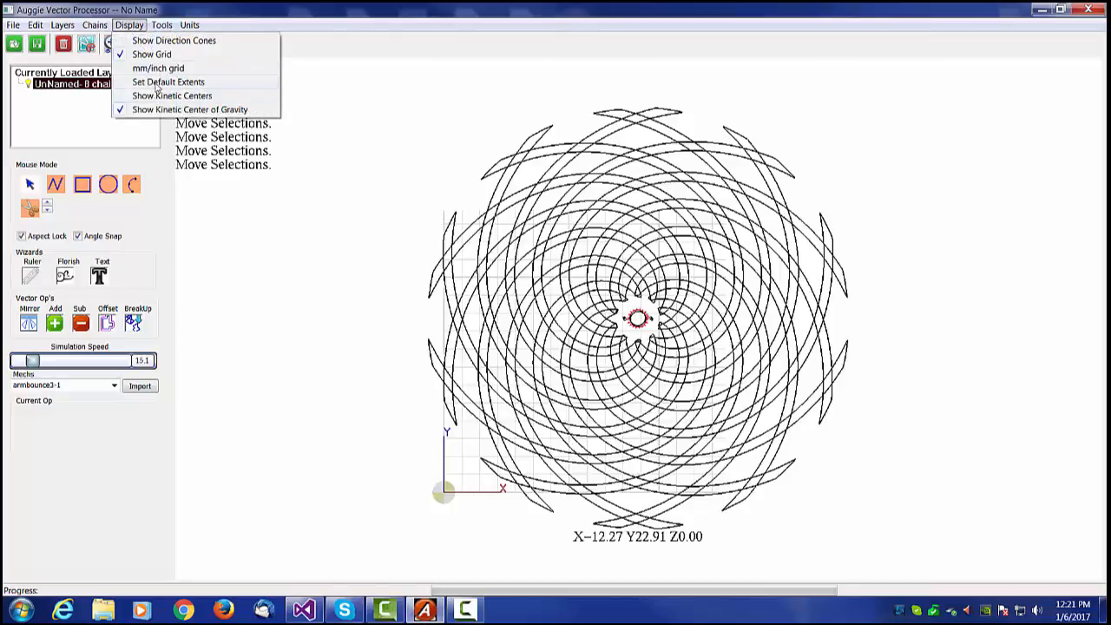
pyautogui.click(781, 480)
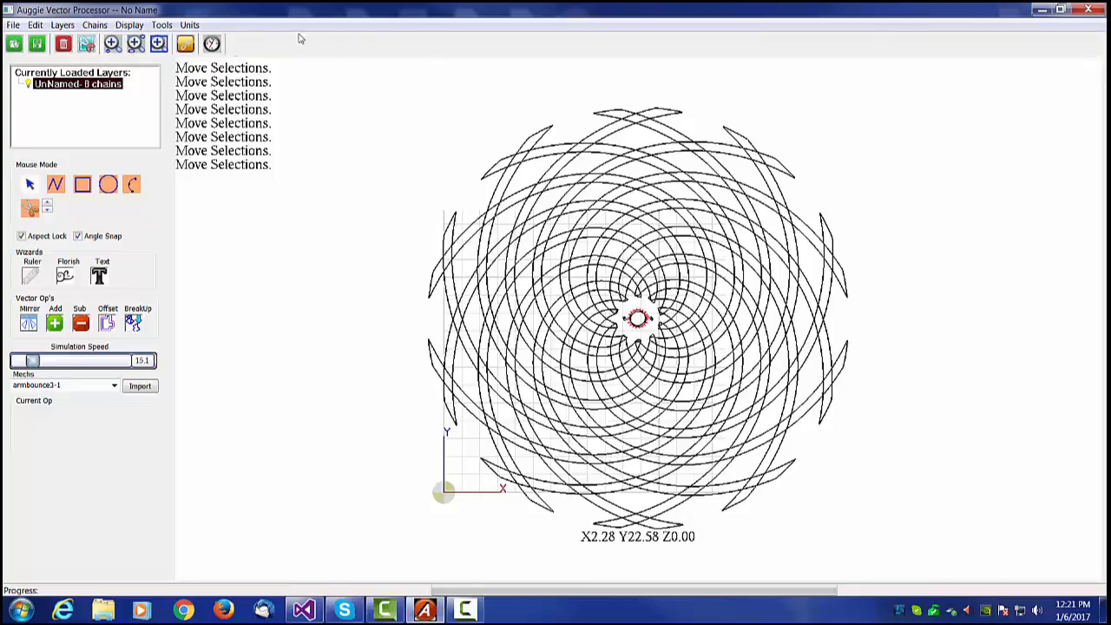
# Step: Switch the overlapped wheels to simulation mode
pyautogui.click(212, 44)
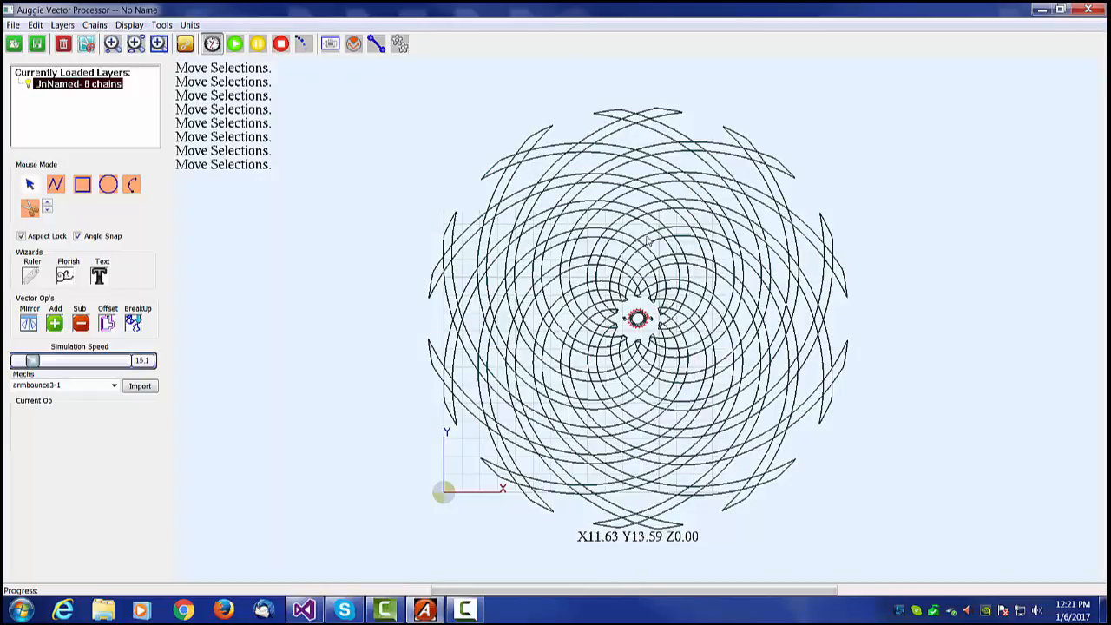
# Step: Delete the motor from both overlapped wheels and test-run the simulation without it
pyautogui.moveTo(349, 79)
pyautogui.mouseDown()
pyautogui.moveTo(931, 547)
pyautogui.moveTo(926, 564)
pyautogui.mouseUp()
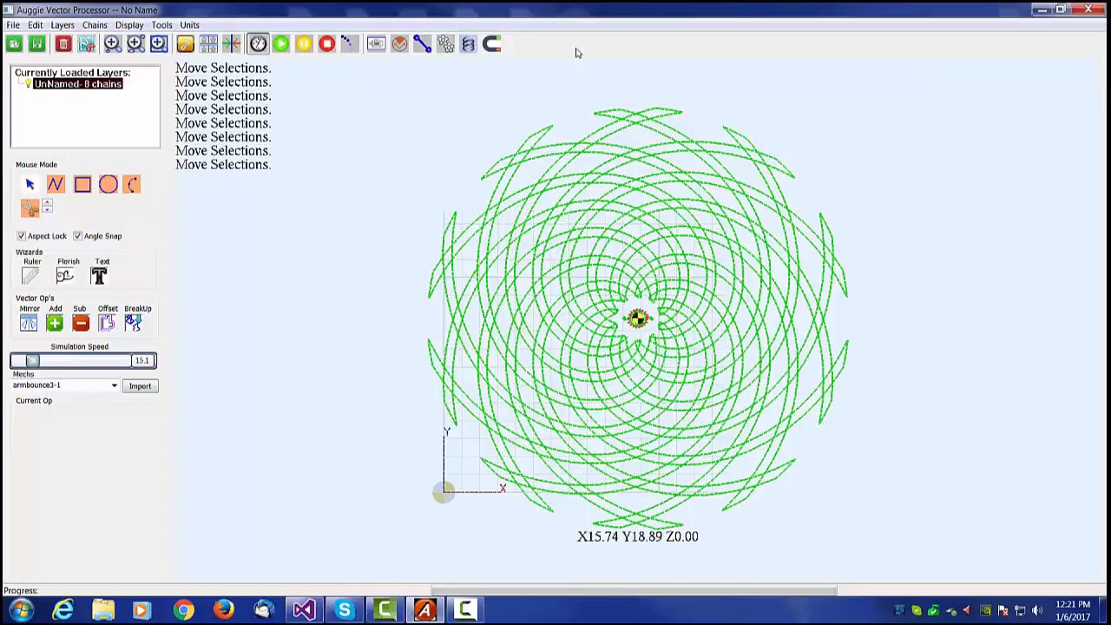
pyautogui.click(378, 44)
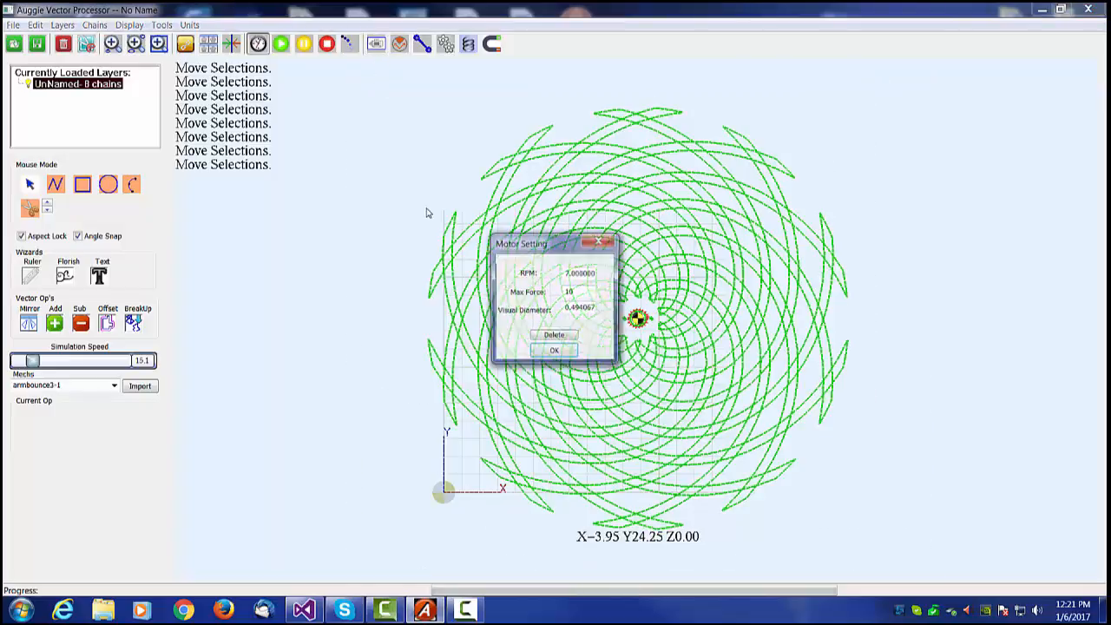
pyautogui.click(553, 350)
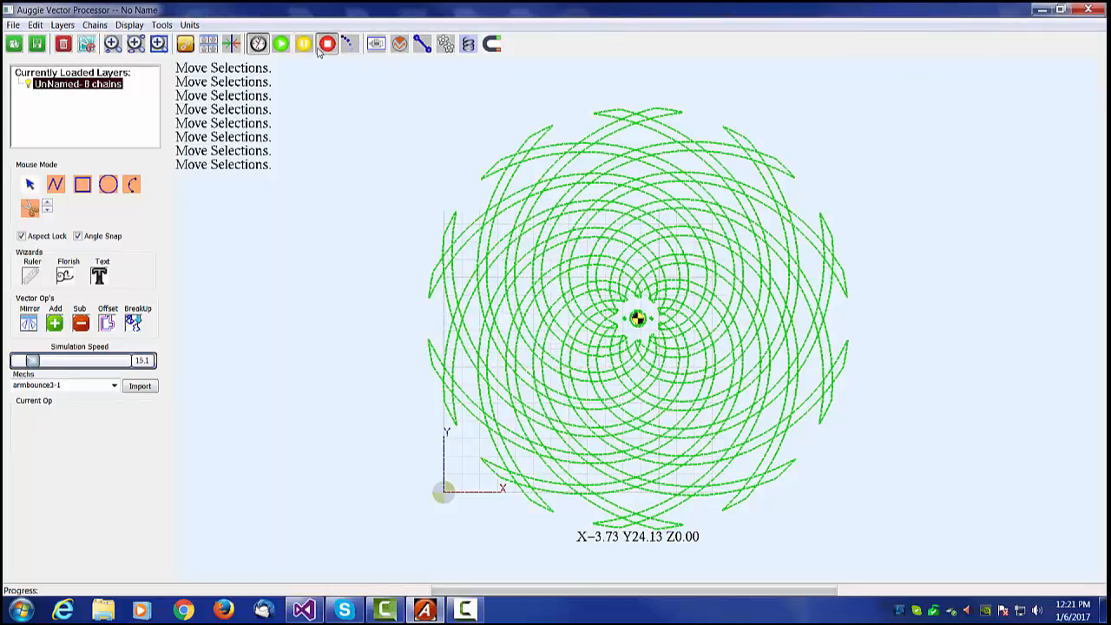
pyautogui.click(281, 44)
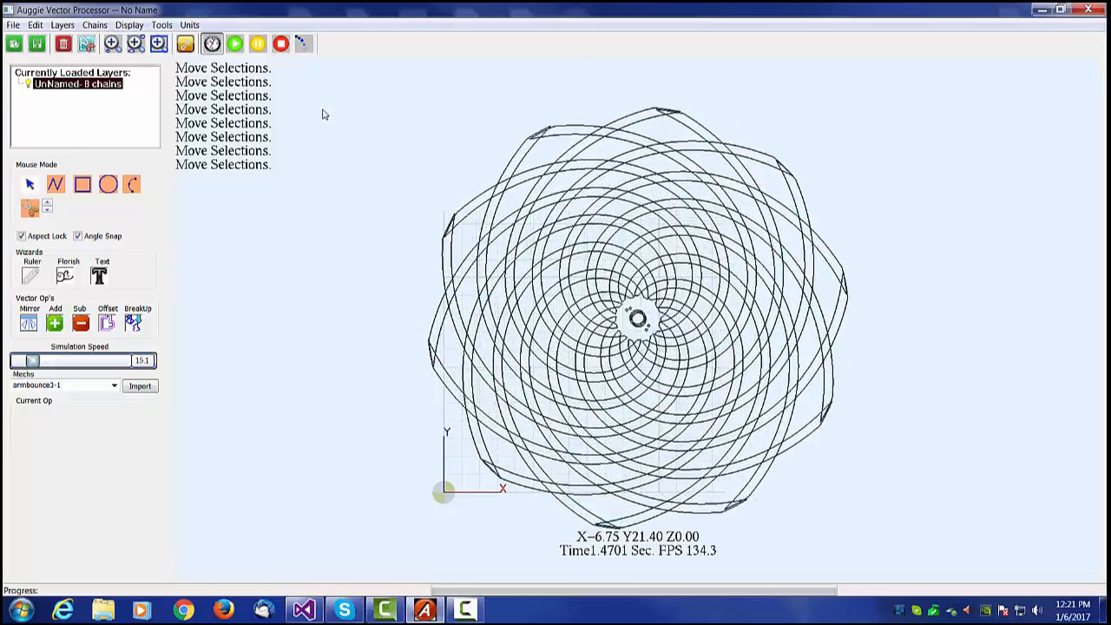
pyautogui.click(280, 44)
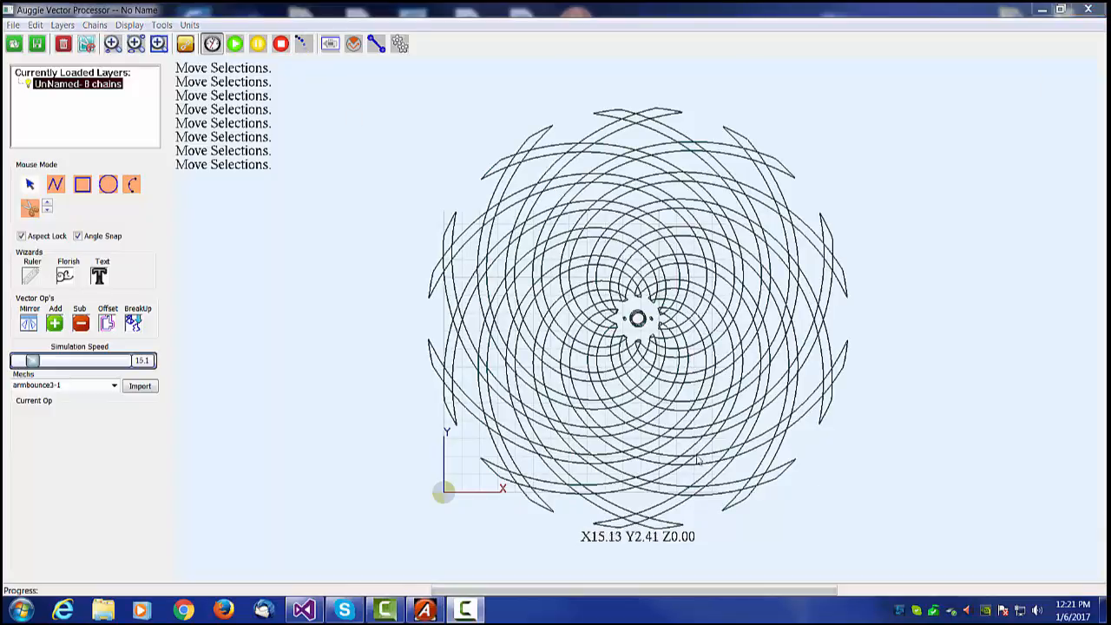
# Step: Leave simulation mode and move one overlapped wheel beside the other, to a center of about X 35.11, Y 9.81
pyautogui.click(810, 234)
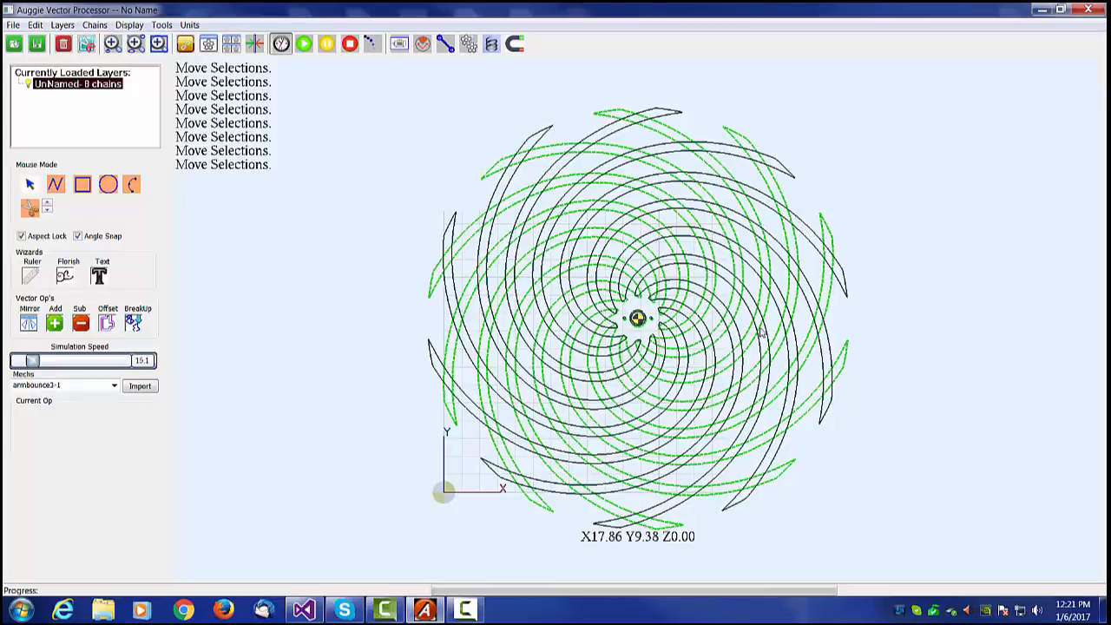
pyautogui.click(302, 44)
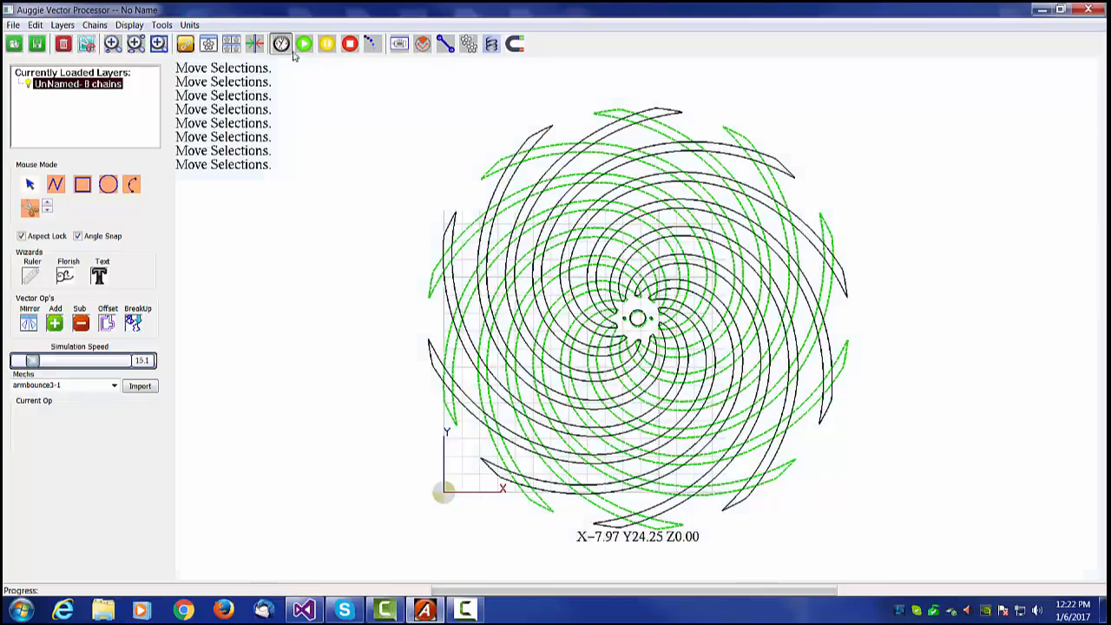
pyautogui.click(827, 313)
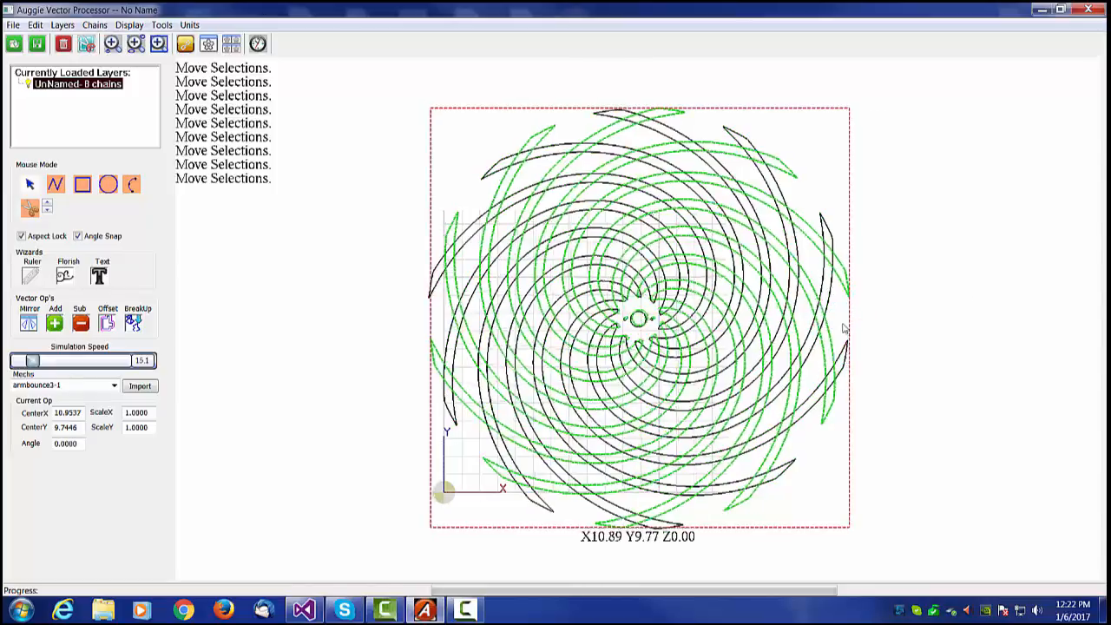
pyautogui.moveTo(845, 328); pyautogui.dragTo(1071, 317)
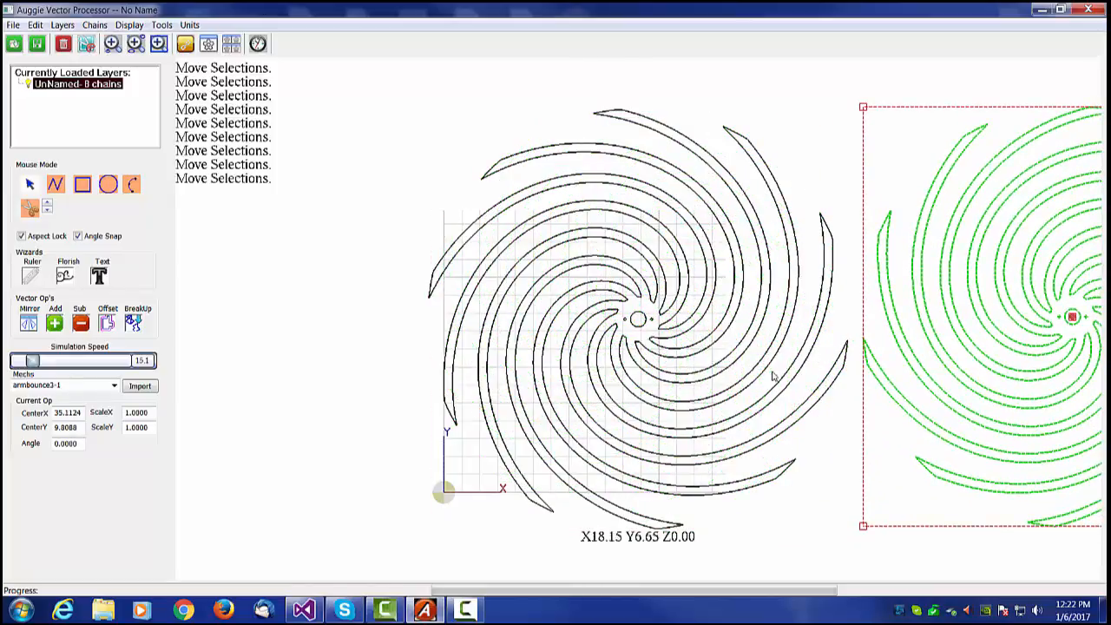
pyautogui.scroll(-3, 775, 376)
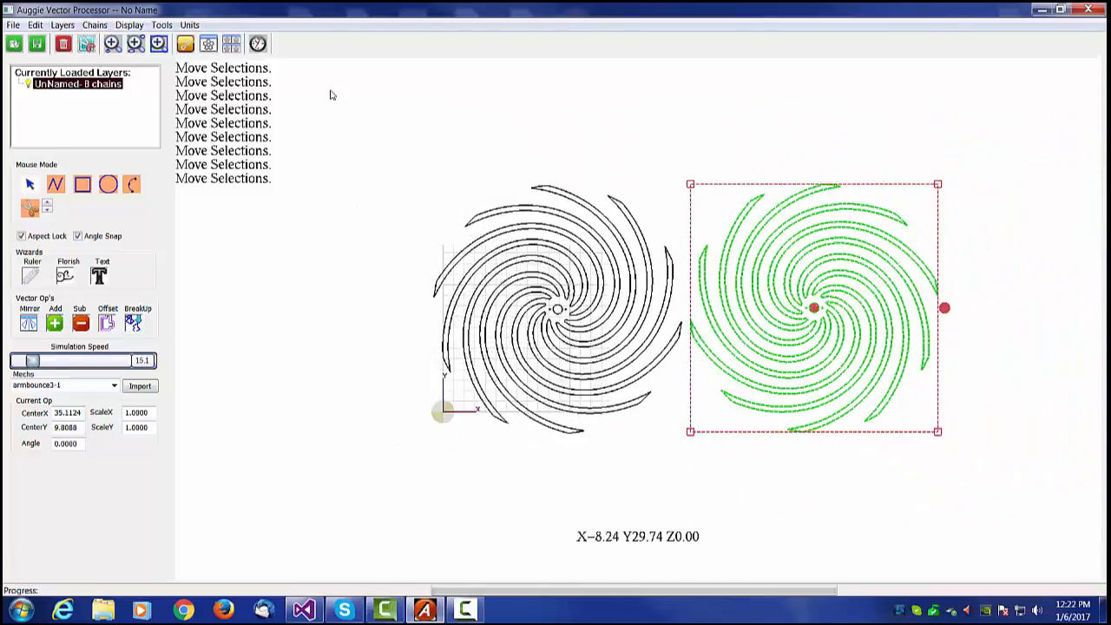
# Step: Return to simulation mode and add a South Pole magnet of strength 5 to the moved wheel's upper blade tip facing the other wheel
pyautogui.click(258, 43)
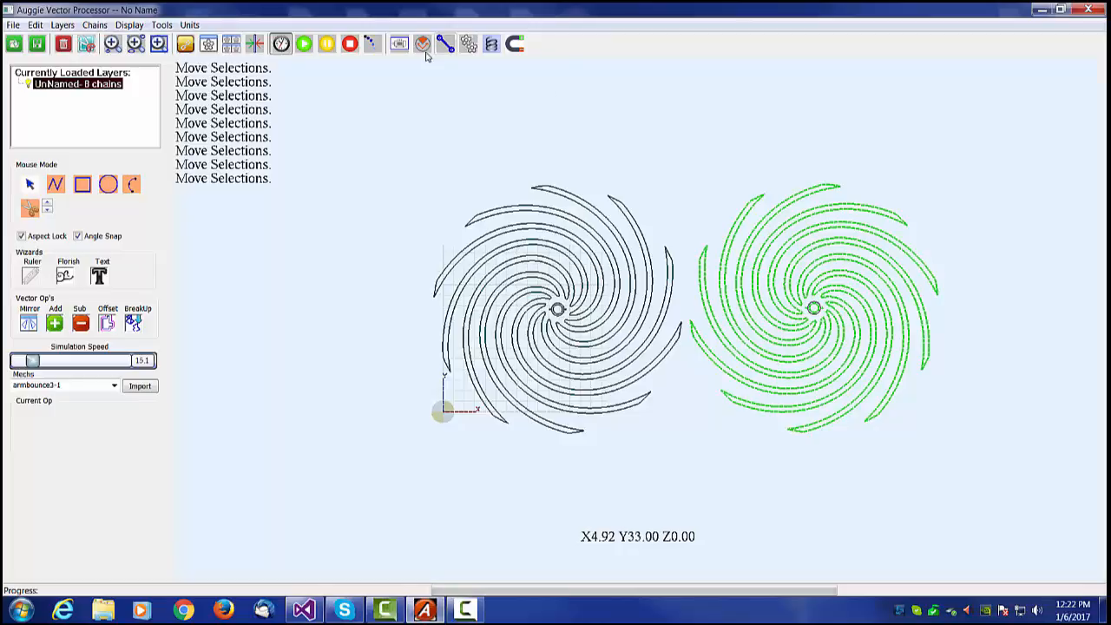
pyautogui.click(371, 45)
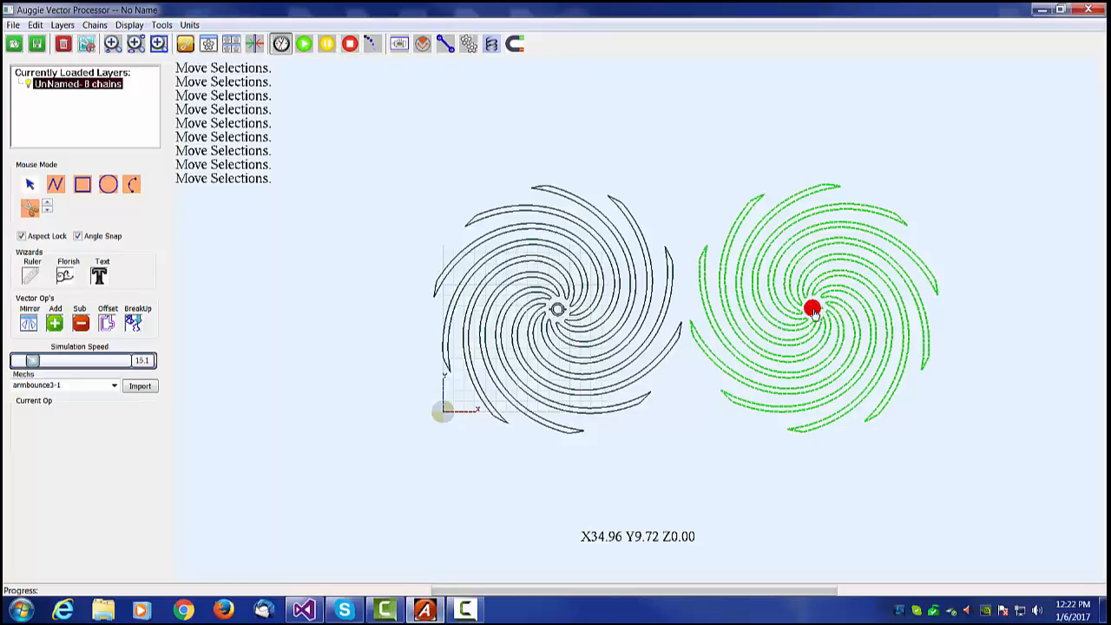
pyautogui.moveTo(813, 309); pyautogui.dragTo(707, 258)
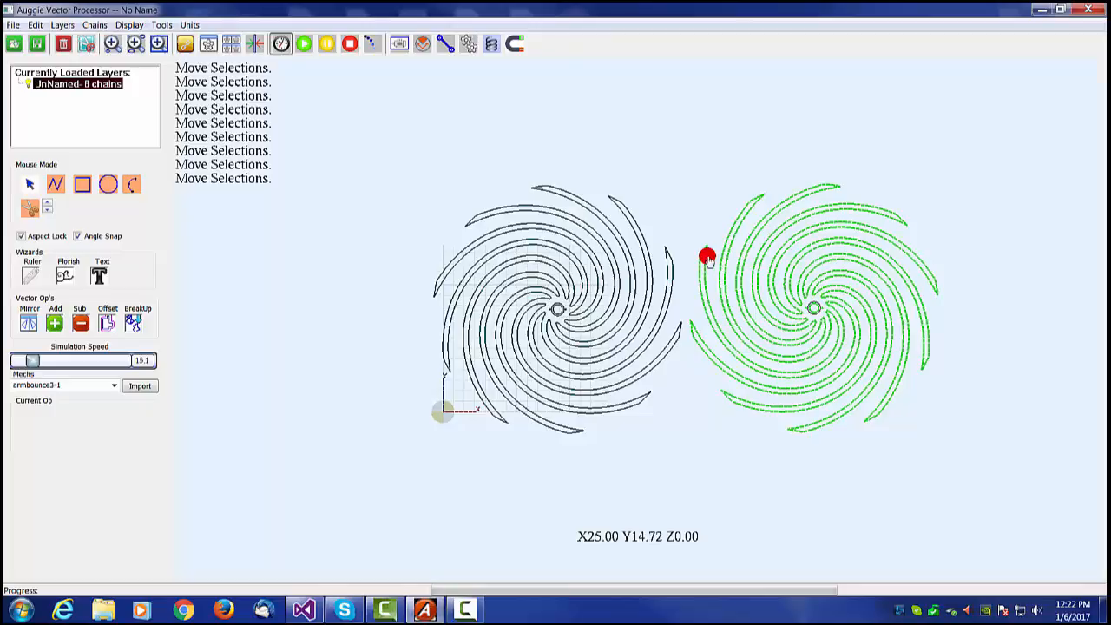
pyautogui.rightClick(708, 259)
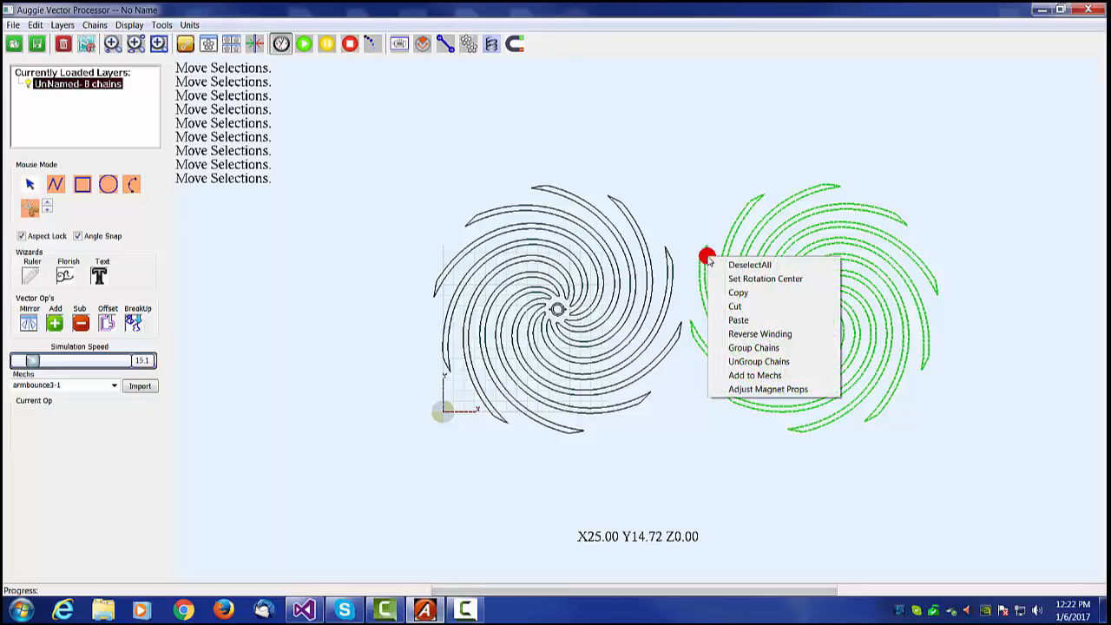
pyautogui.click(768, 390)
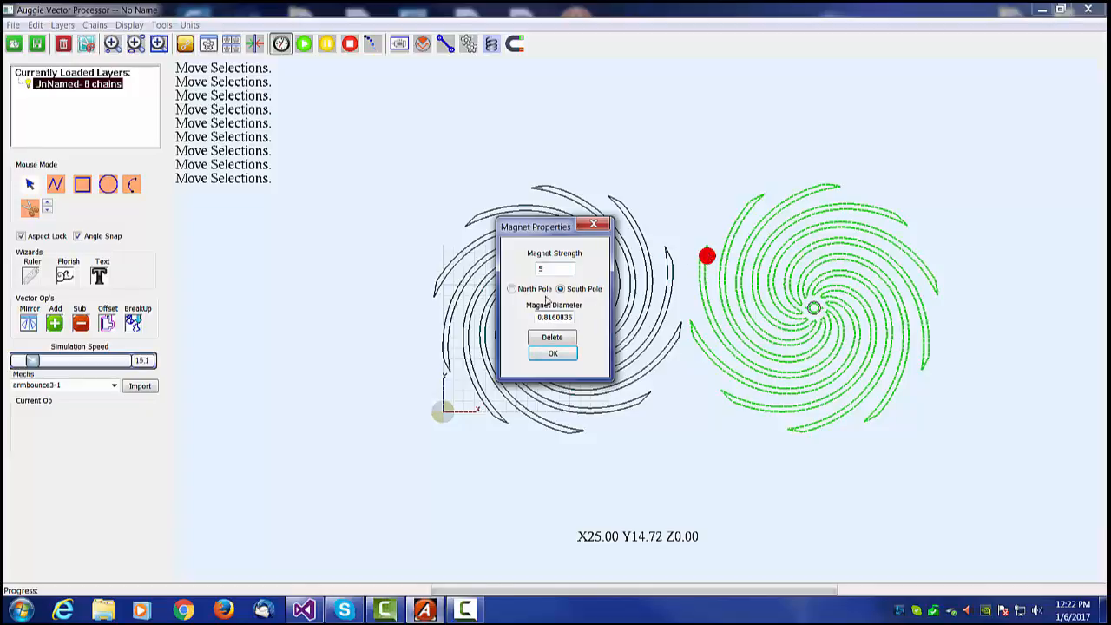
pyautogui.click(553, 353)
# Step: Select the other wheel, add a magnet to it, and place it on the blade tip farthest from the first magnet
pyautogui.click(618, 236)
pyautogui.click(543, 213)
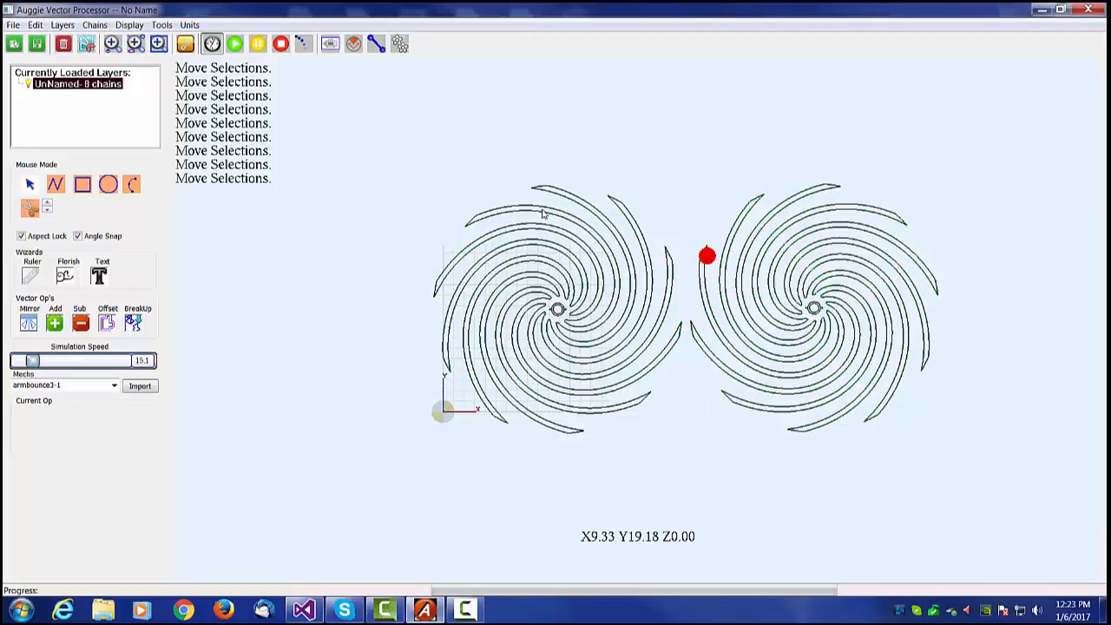
pyautogui.scroll(2, 541, 213)
pyautogui.click(543, 213)
pyautogui.scroll(-2, 544, 214)
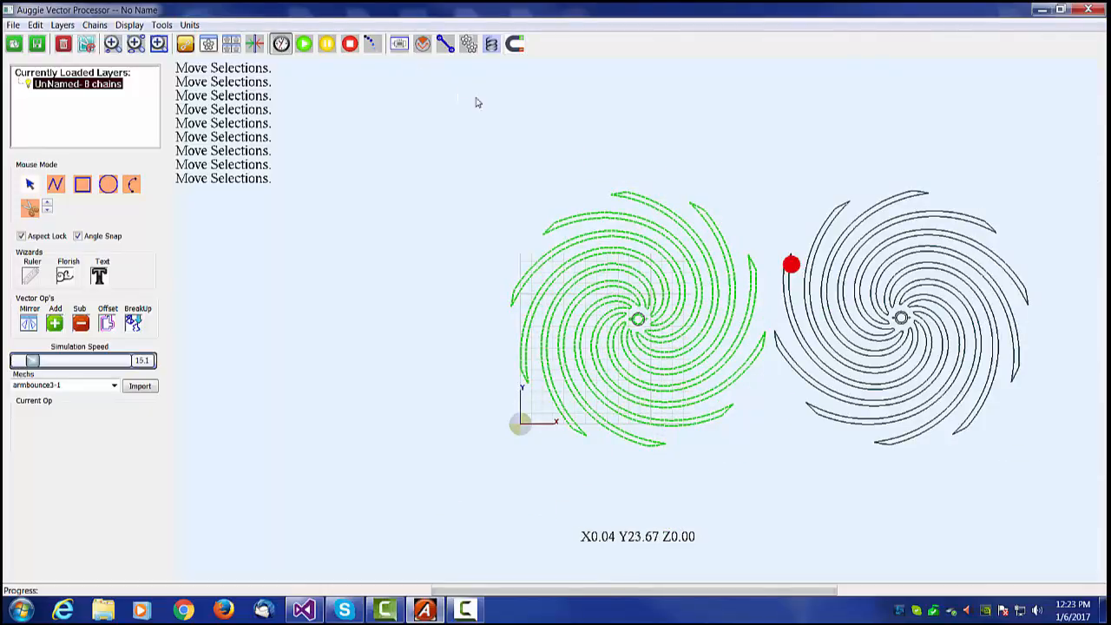
pyautogui.click(636, 321)
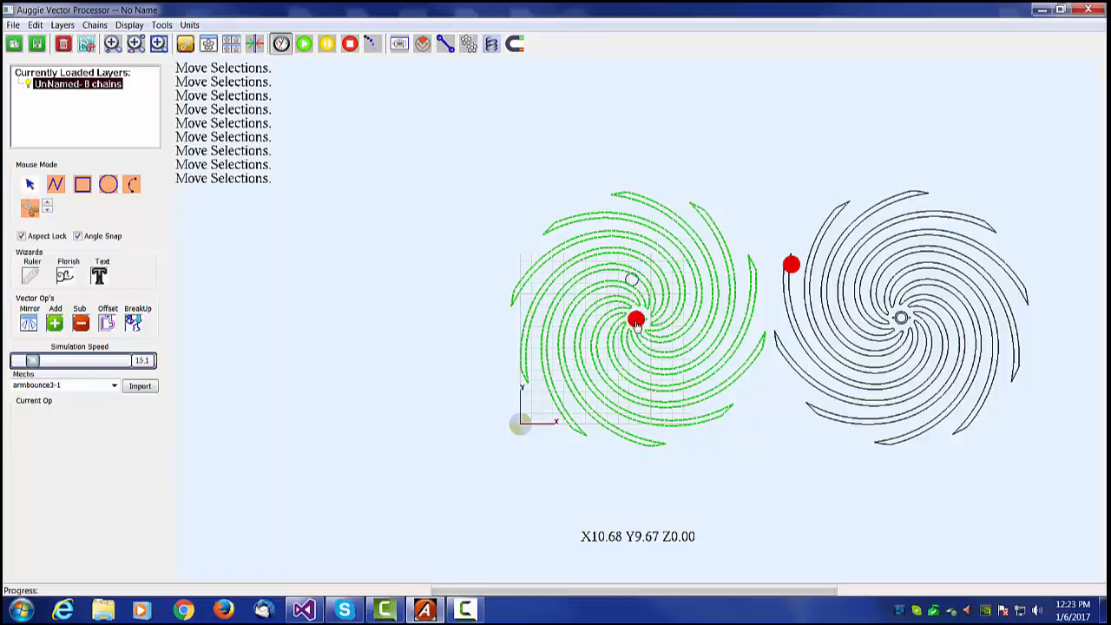
pyautogui.moveTo(636, 321)
pyautogui.mouseDown()
pyautogui.moveTo(578, 298)
pyautogui.moveTo(511, 298)
pyautogui.mouseUp()
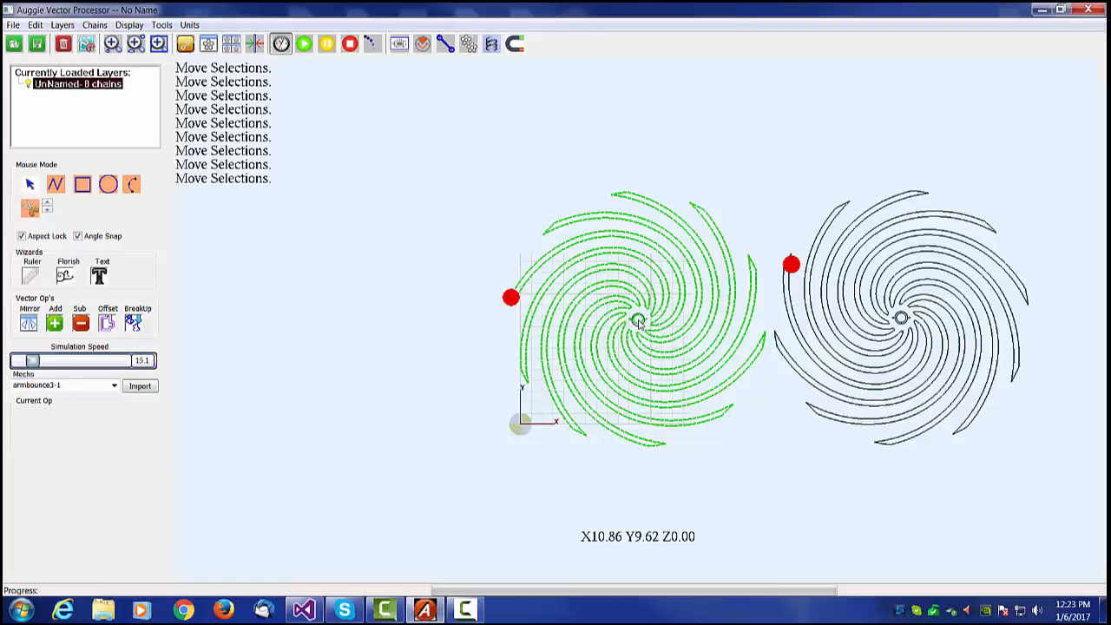
# Step: Change the outer blade tip's new magnet to North Pole
pyautogui.rightClick(512, 299)
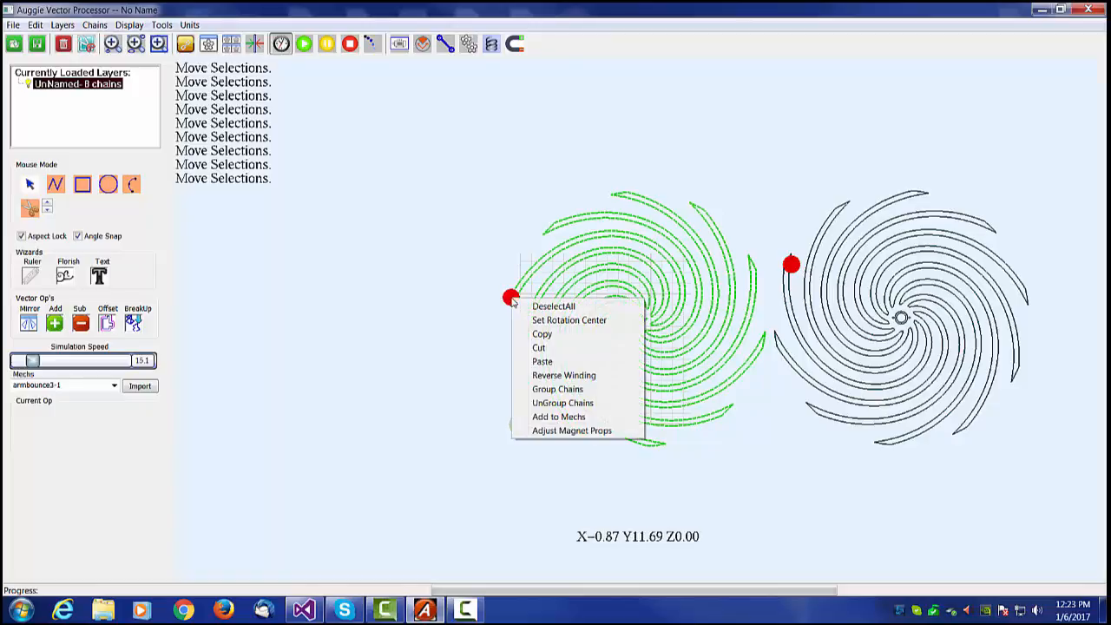
pyautogui.click(554, 432)
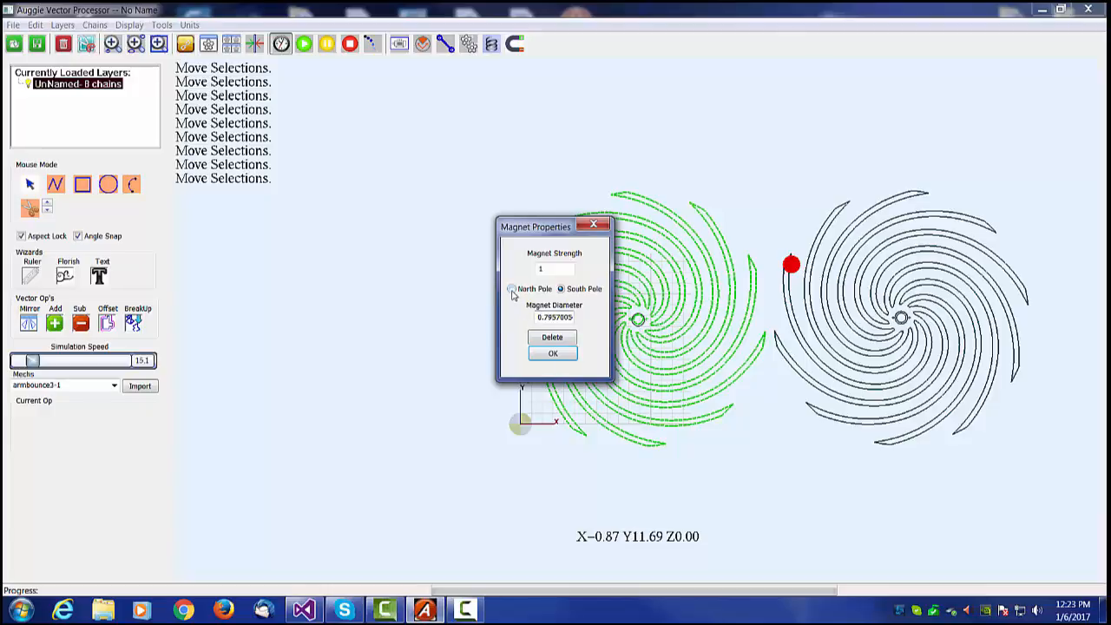
pyautogui.click(511, 289)
pyautogui.click(552, 354)
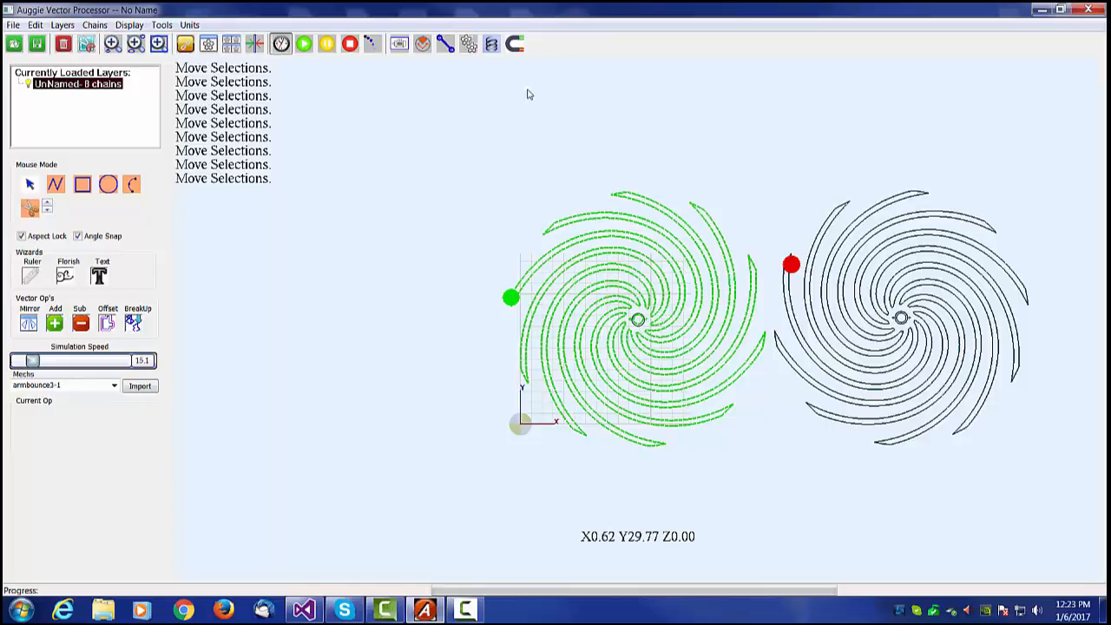
# Step: Add a second magnet to the same wheel near the blade tip facing the other wheel, keeping South Pole and strength 1
pyautogui.click(514, 43)
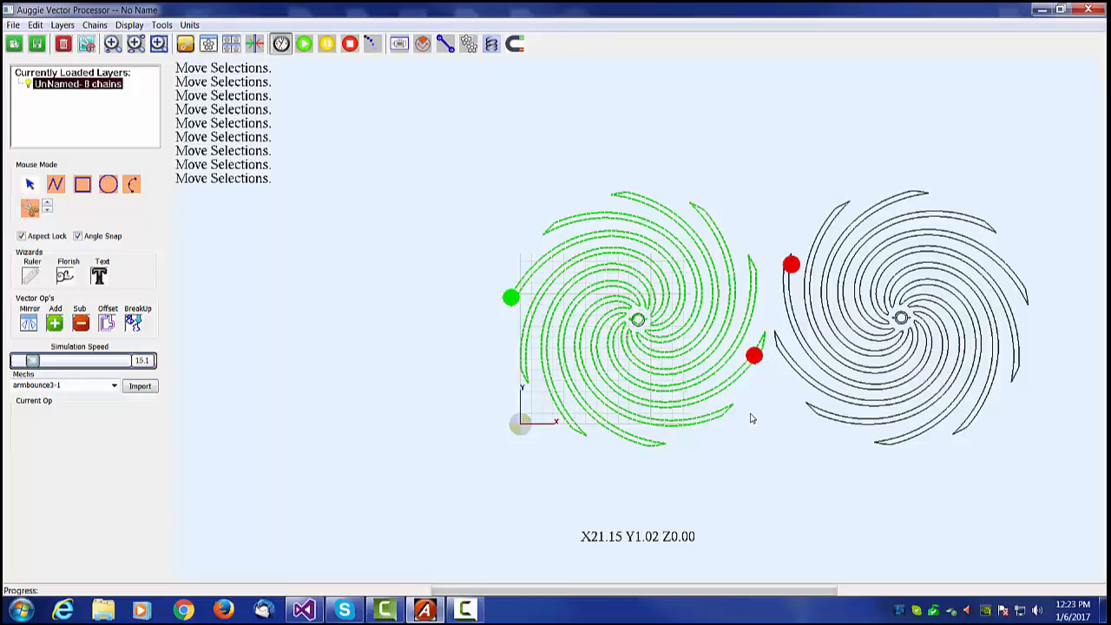
pyautogui.rightClick(754, 358)
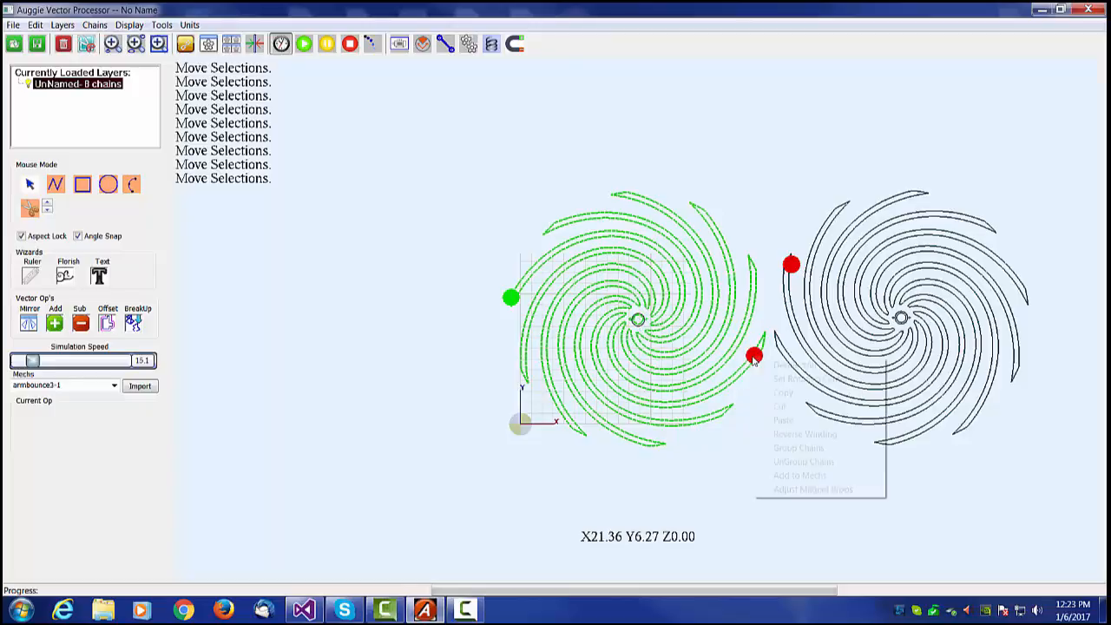
pyautogui.click(784, 489)
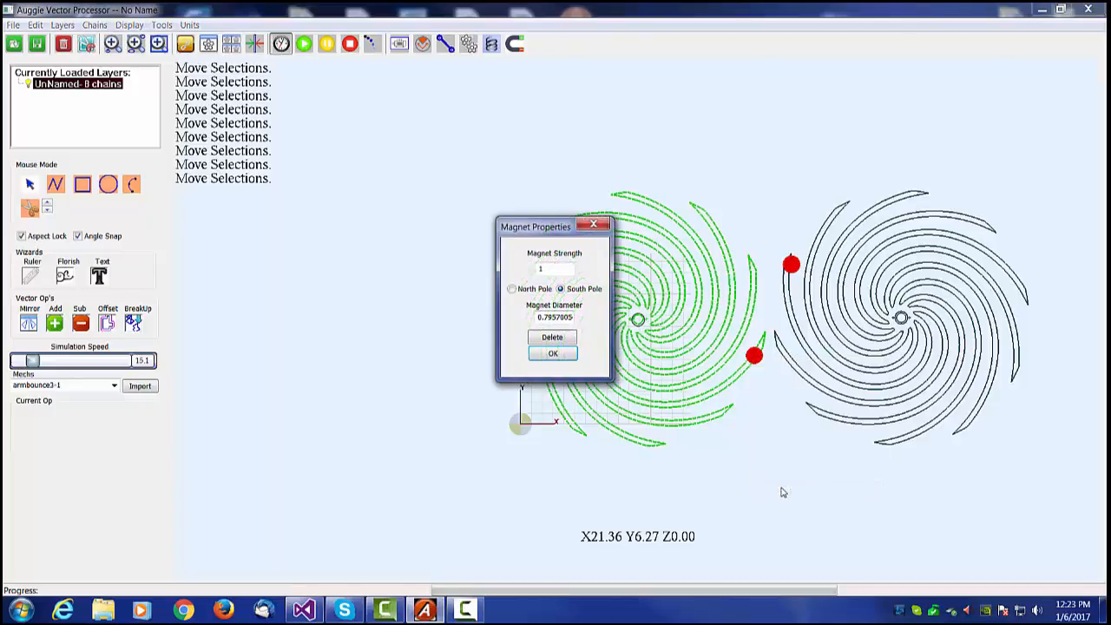
pyautogui.click(553, 353)
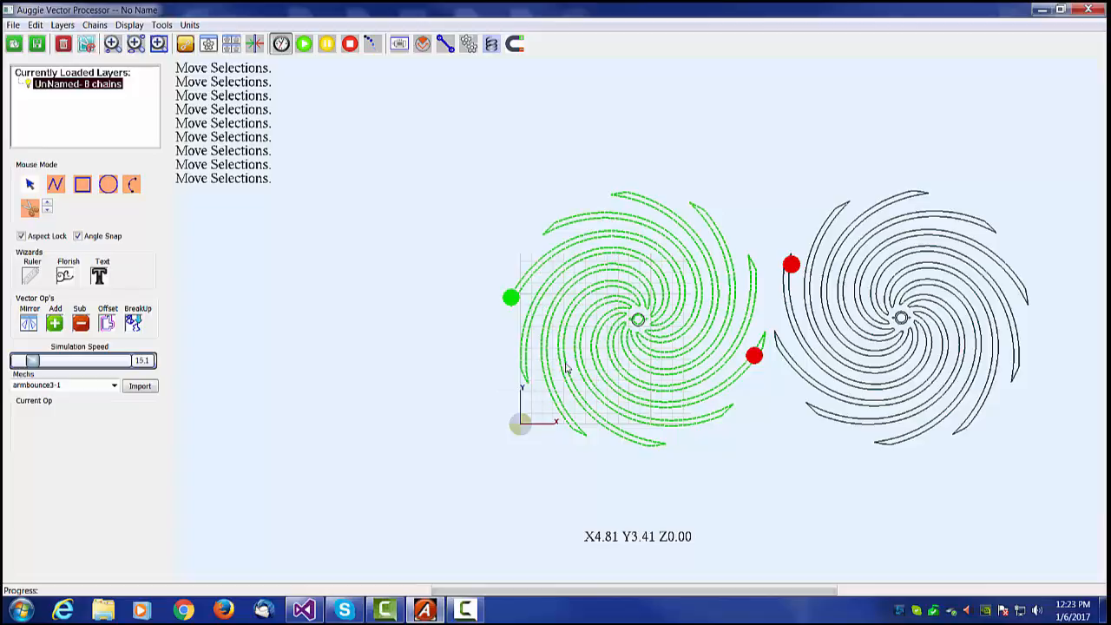
# Step: Set the North Pole magnet's strength to 3
pyautogui.rightClick(512, 300)
pyautogui.click(569, 429)
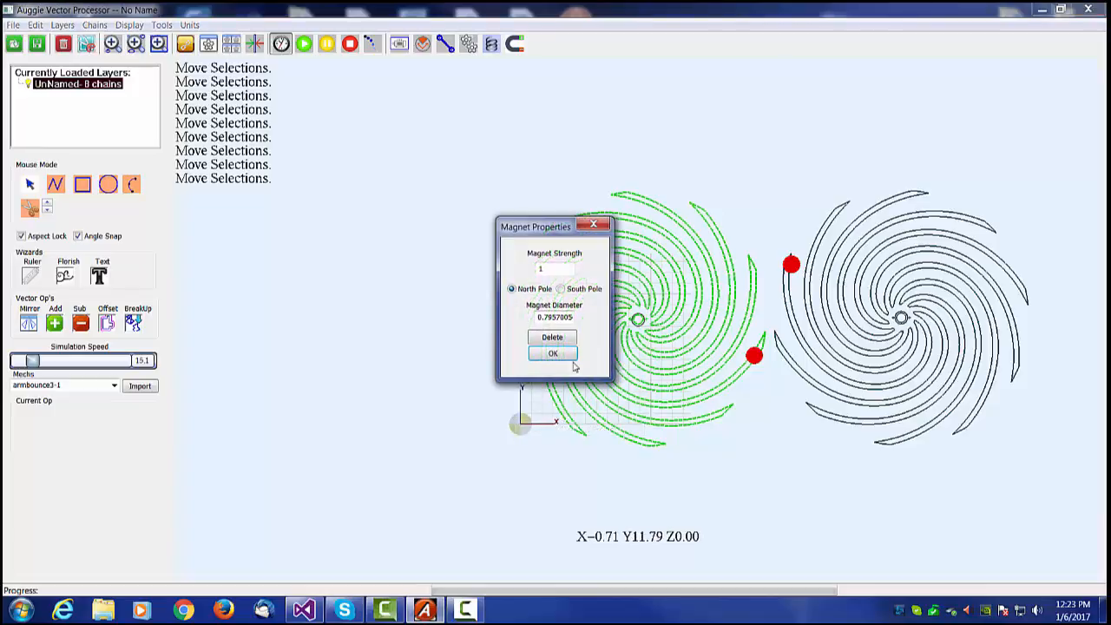
pyautogui.moveTo(549, 269); pyautogui.dragTo(527, 268)
pyautogui.write('3')
pyautogui.click(560, 357)
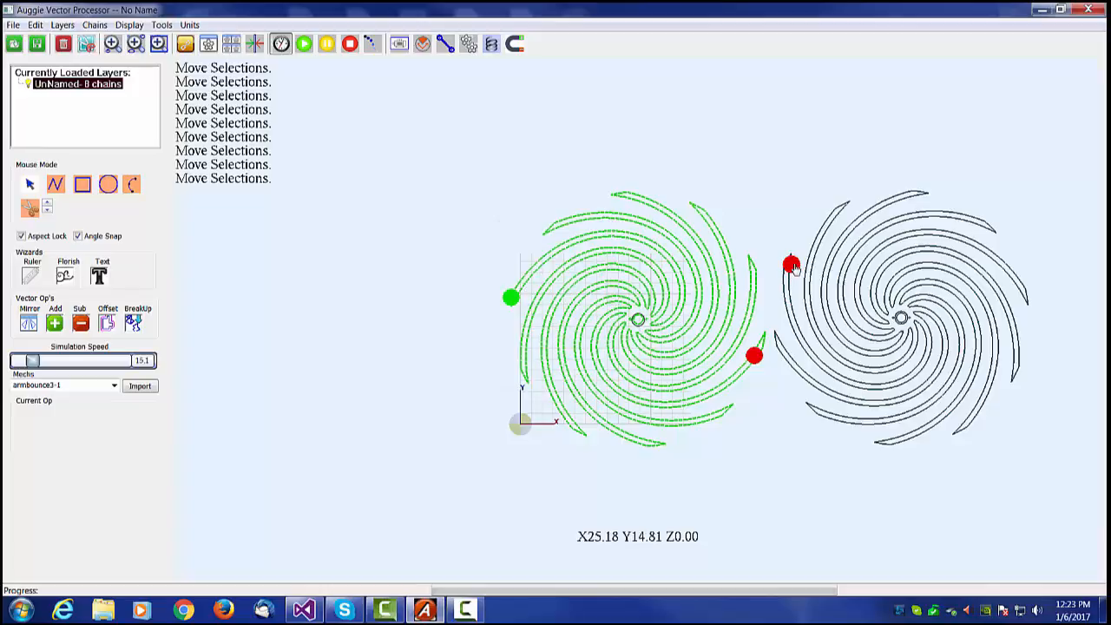
# Step: Check the magnet properties on the single-magnet wheel and select that wheel
pyautogui.rightClick(793, 266)
pyautogui.click(829, 401)
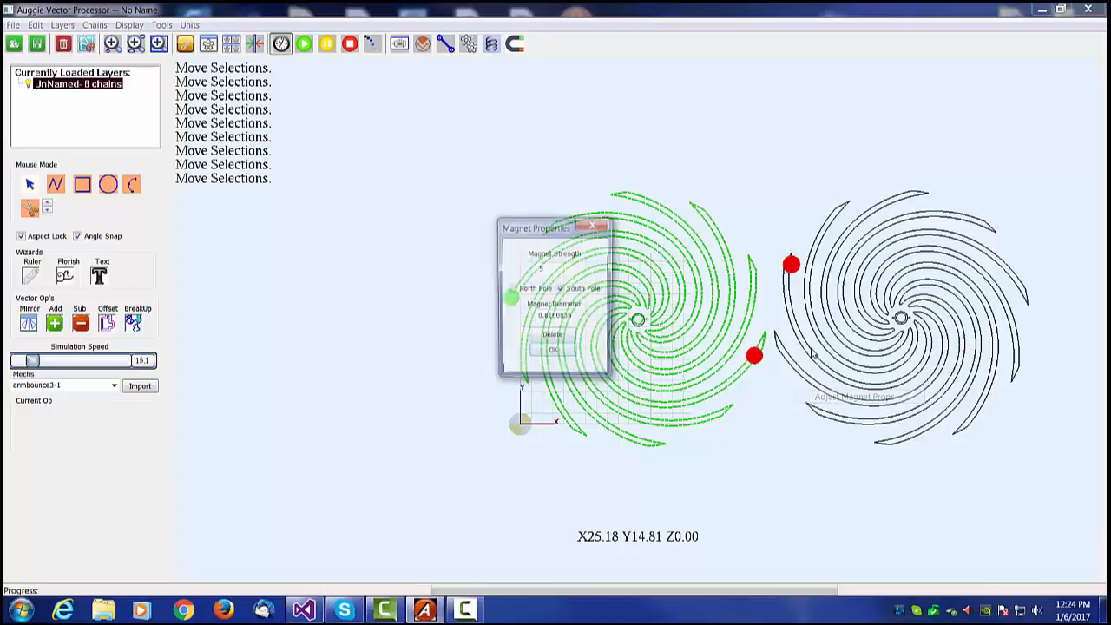
pyautogui.click(554, 354)
pyautogui.click(851, 348)
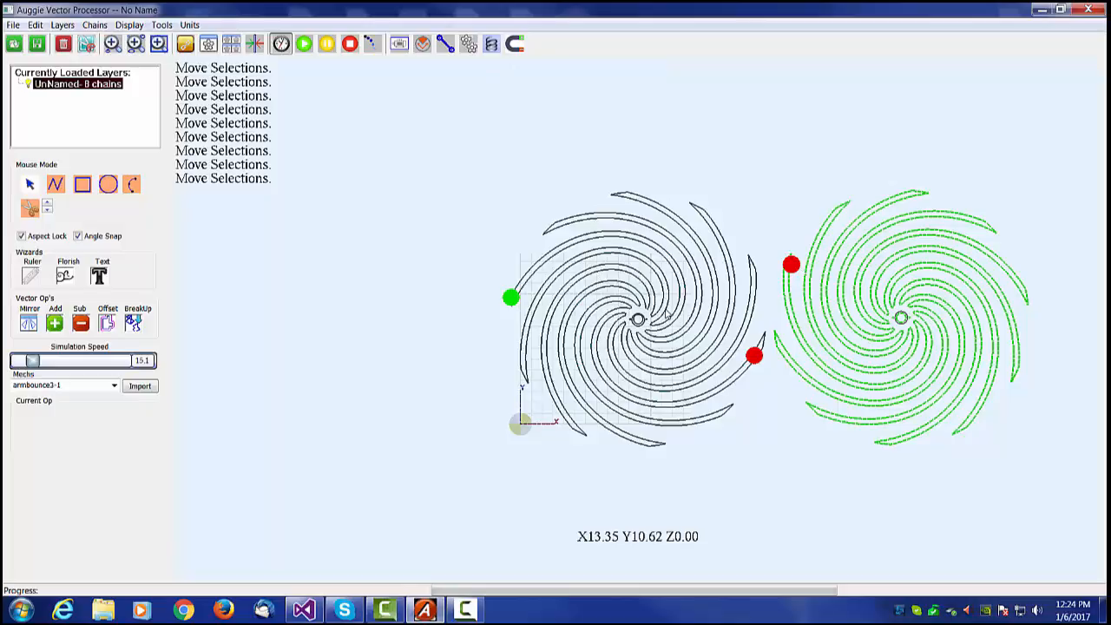
# Step: Move the North Pole magnet off its wheel and place it back on the outer blade tip
pyautogui.rightClick(511, 300)
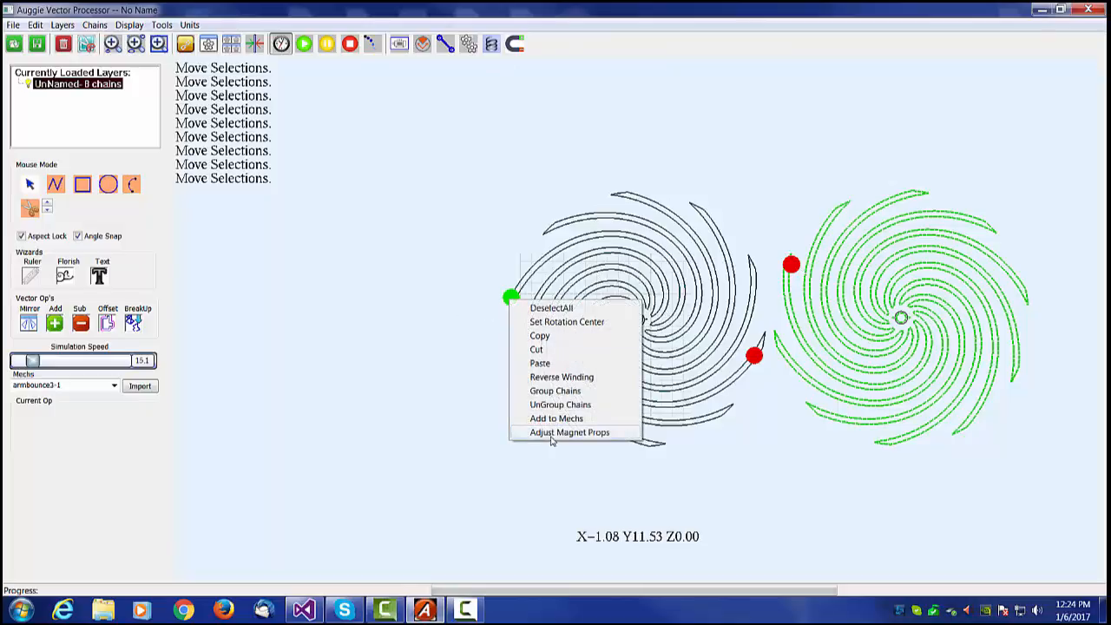
pyautogui.click(707, 178)
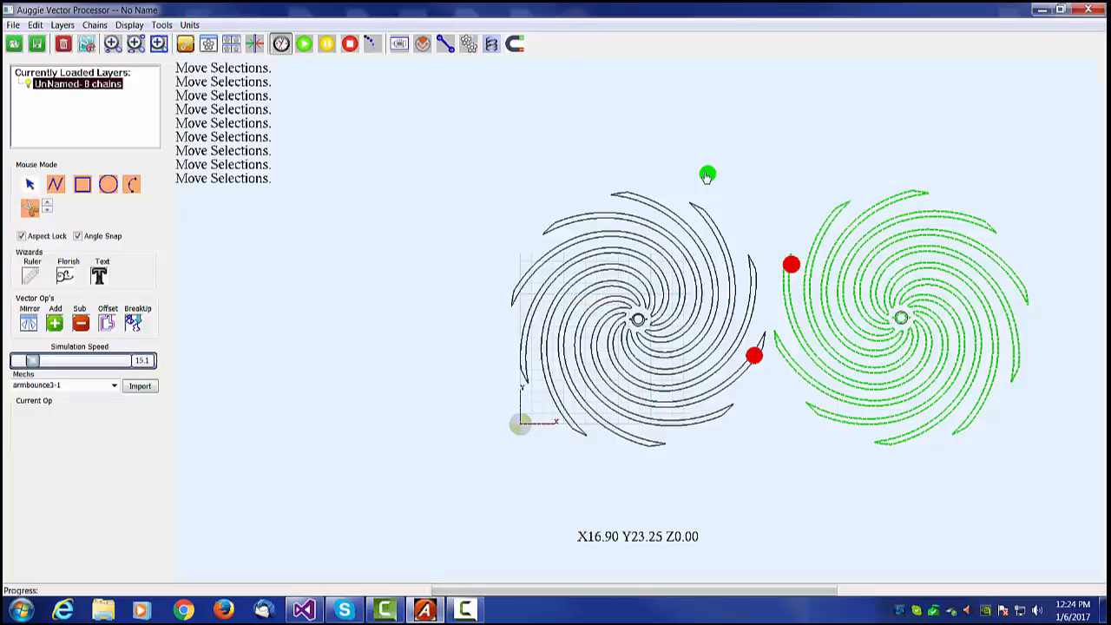
pyautogui.moveTo(708, 176); pyautogui.dragTo(513, 296)
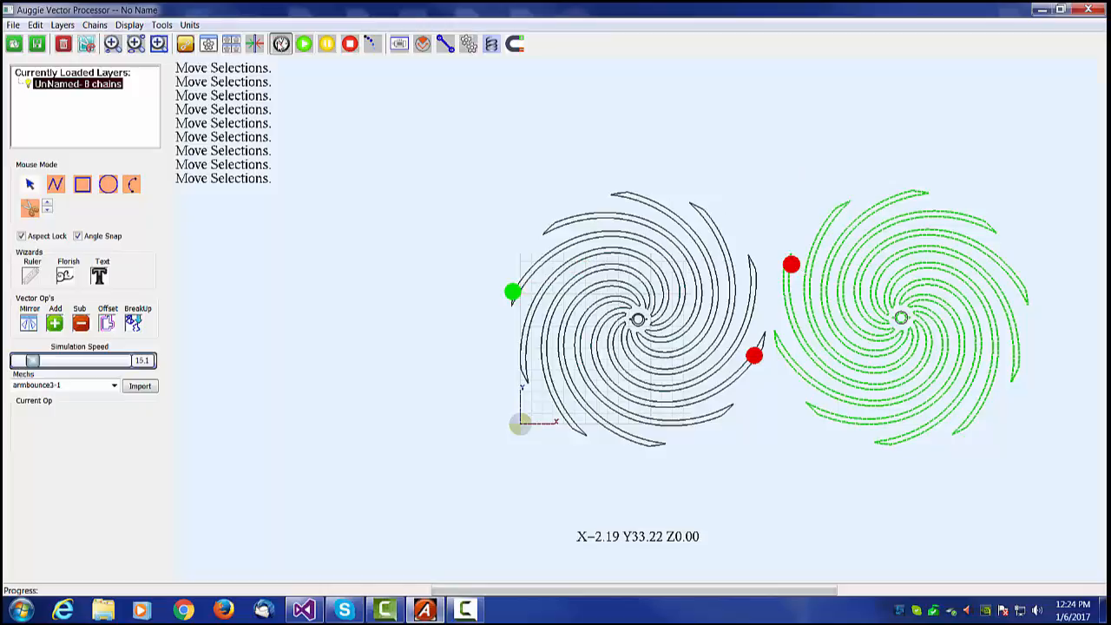
# Step: Leave simulation mode and move the selected wheel onto the other wheel's center, at about X 10.92, Y 9.60
pyautogui.click(280, 43)
pyautogui.moveTo(751, 132); pyautogui.dragTo(1087, 487)
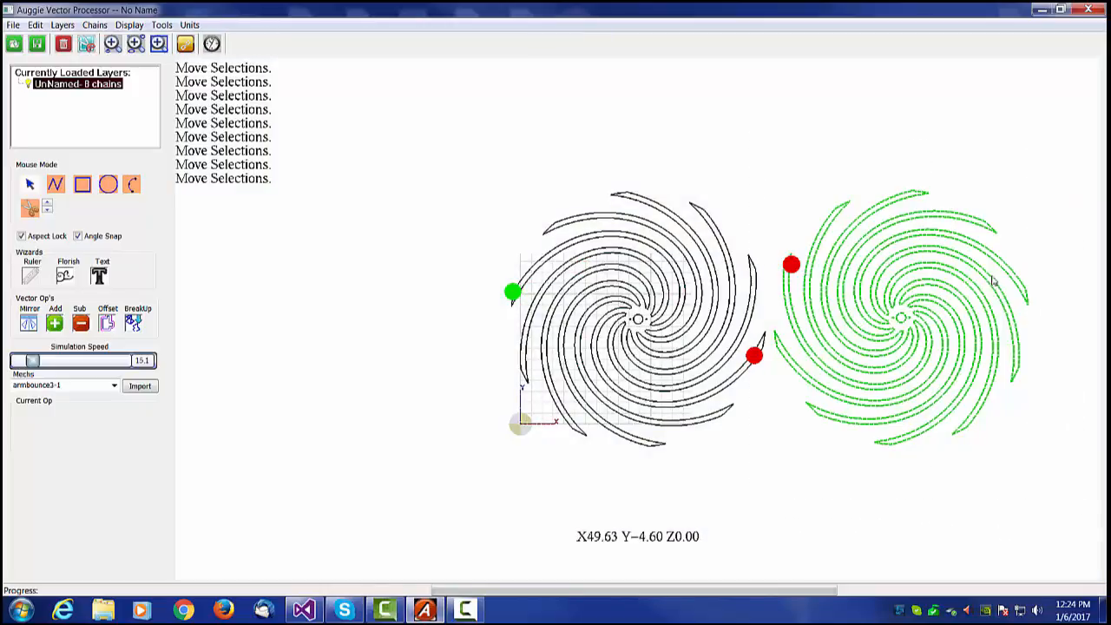
pyautogui.click(979, 244)
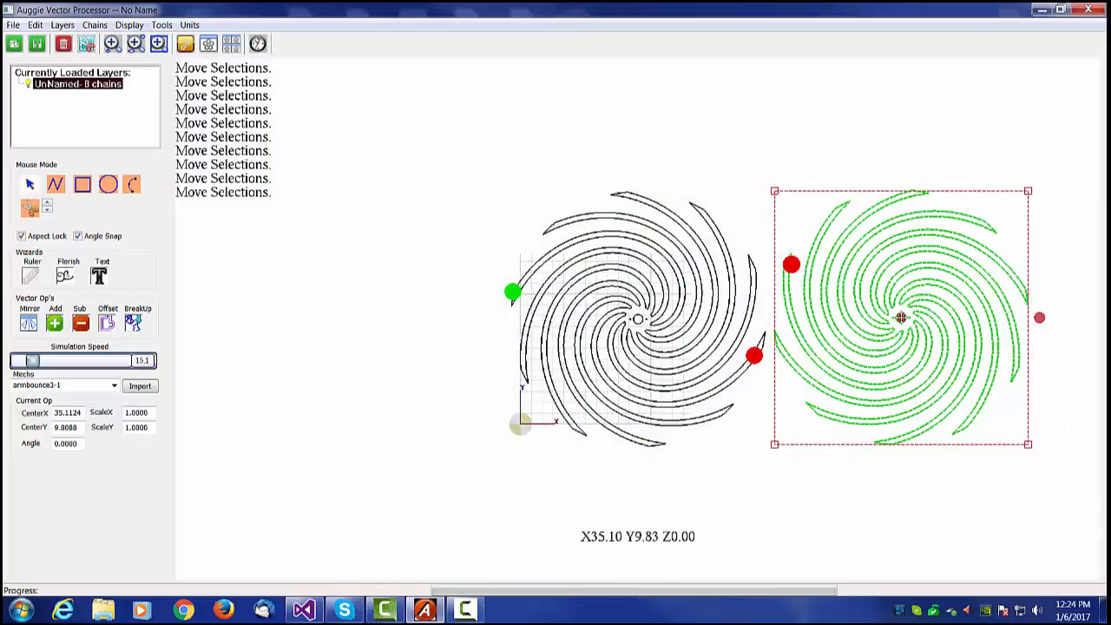
pyautogui.moveTo(901, 317); pyautogui.dragTo(642, 321)
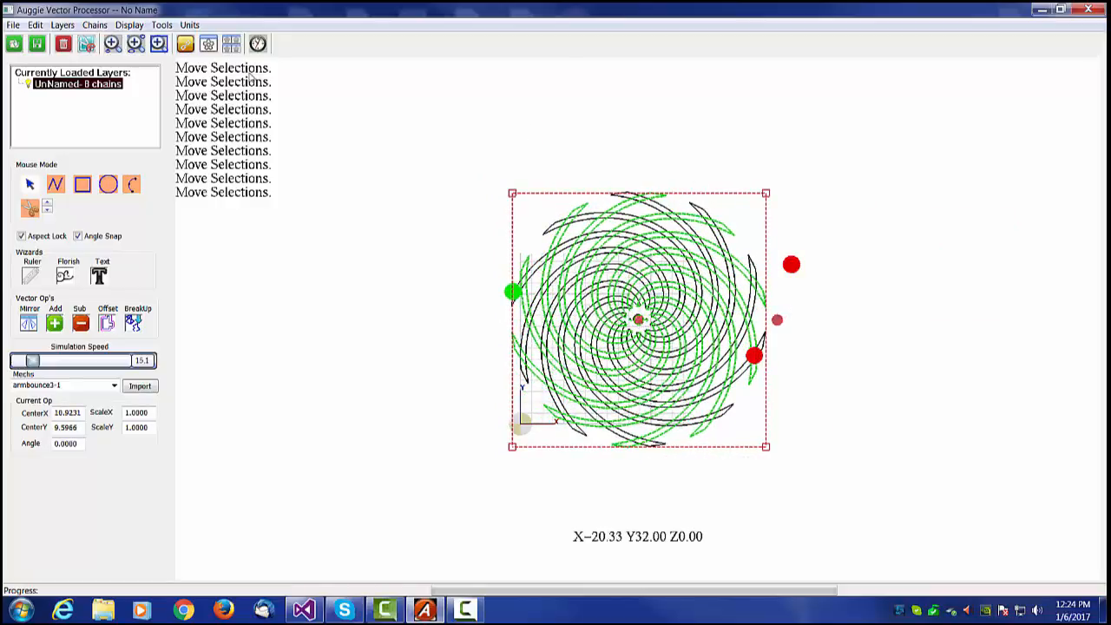
# Step: Run the simulation of the two overlapped wheels, slow its speed to 10.8, and stop it
pyautogui.click(258, 44)
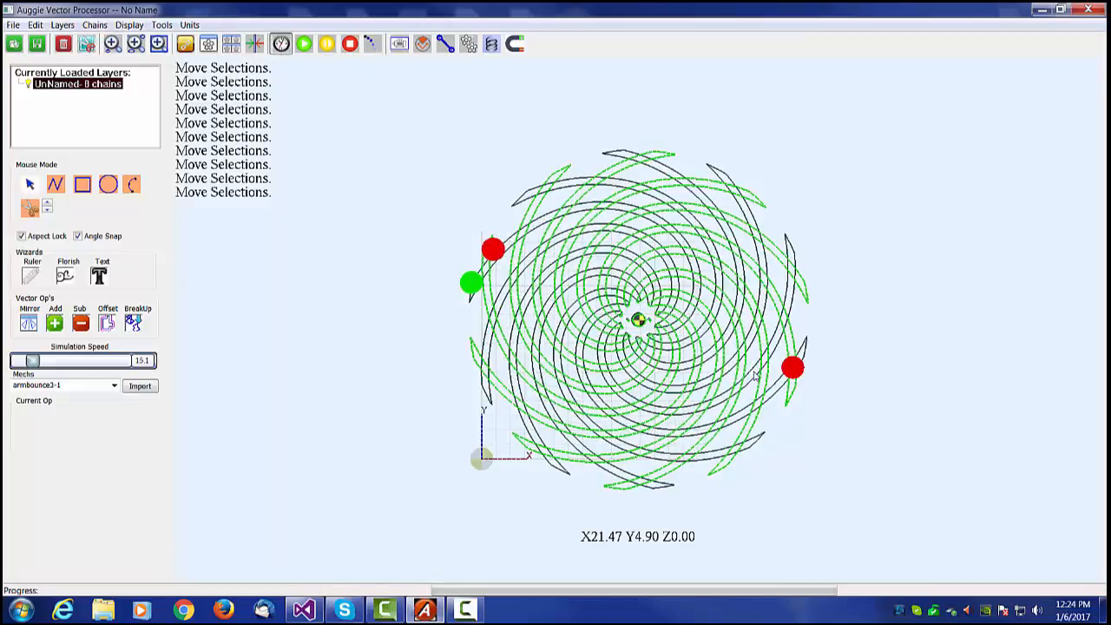
pyautogui.click(303, 43)
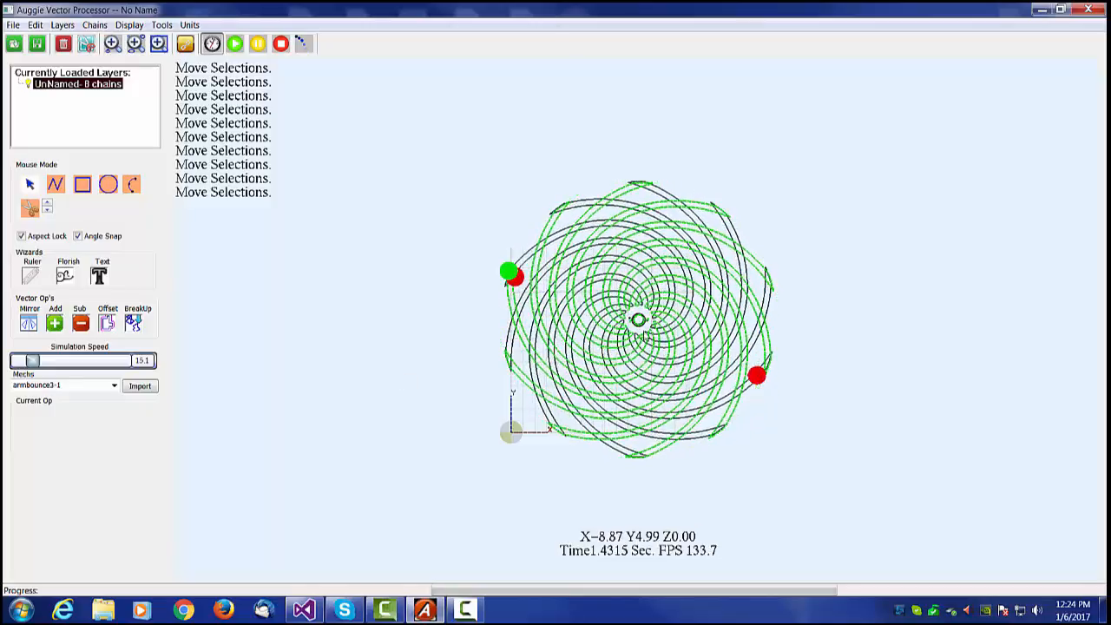
pyautogui.moveTo(32, 360); pyautogui.dragTo(24, 360)
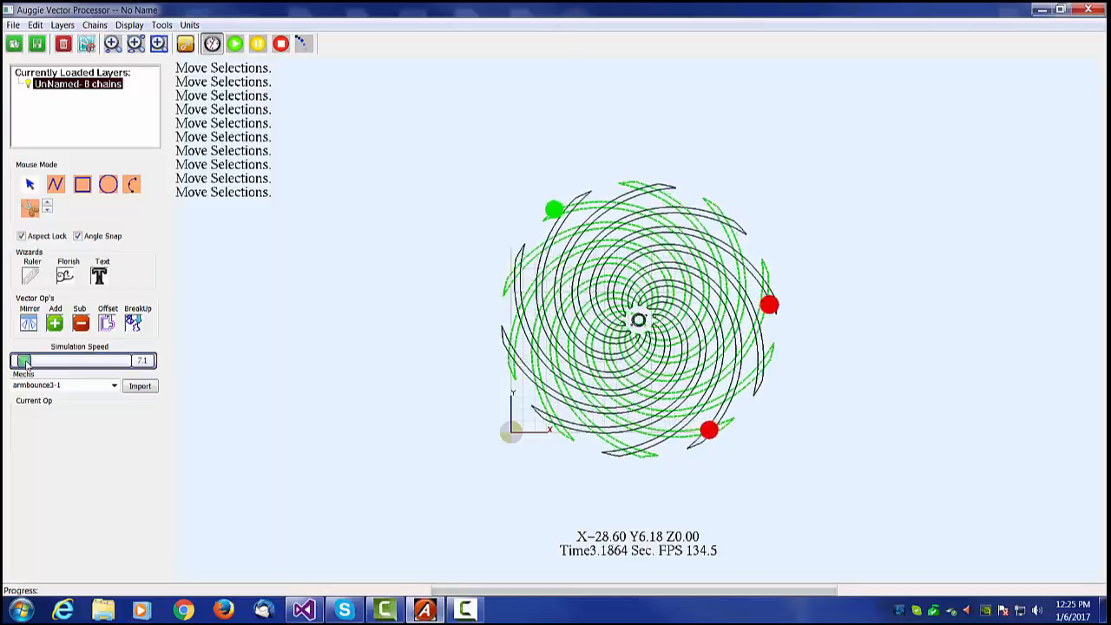
pyautogui.moveTo(25, 363); pyautogui.dragTo(29, 365)
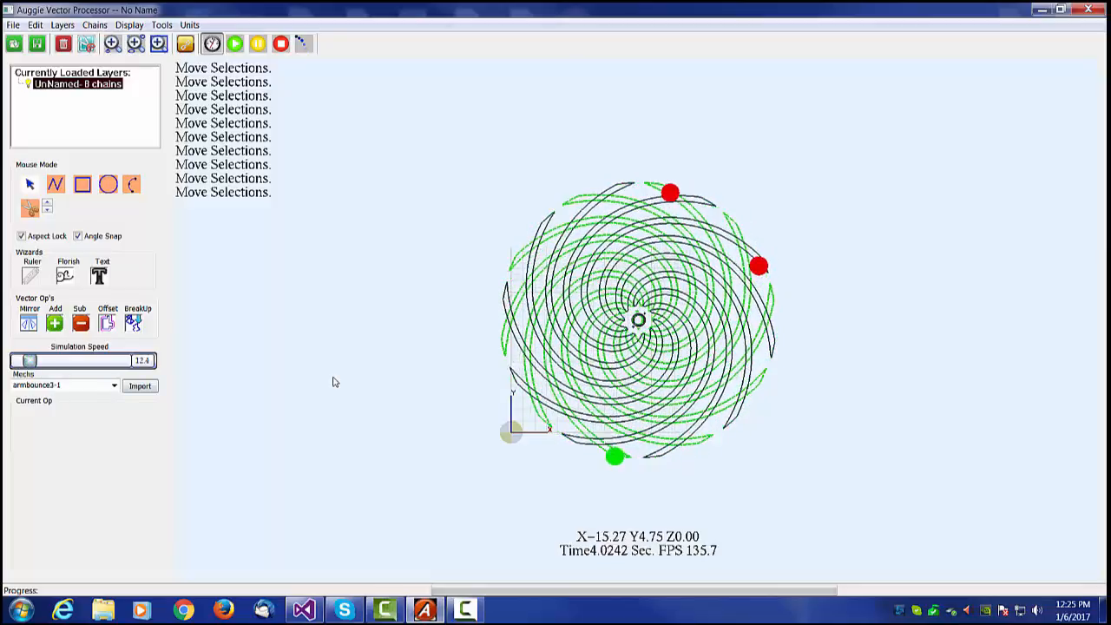
pyautogui.moveTo(31, 359); pyautogui.dragTo(28, 366)
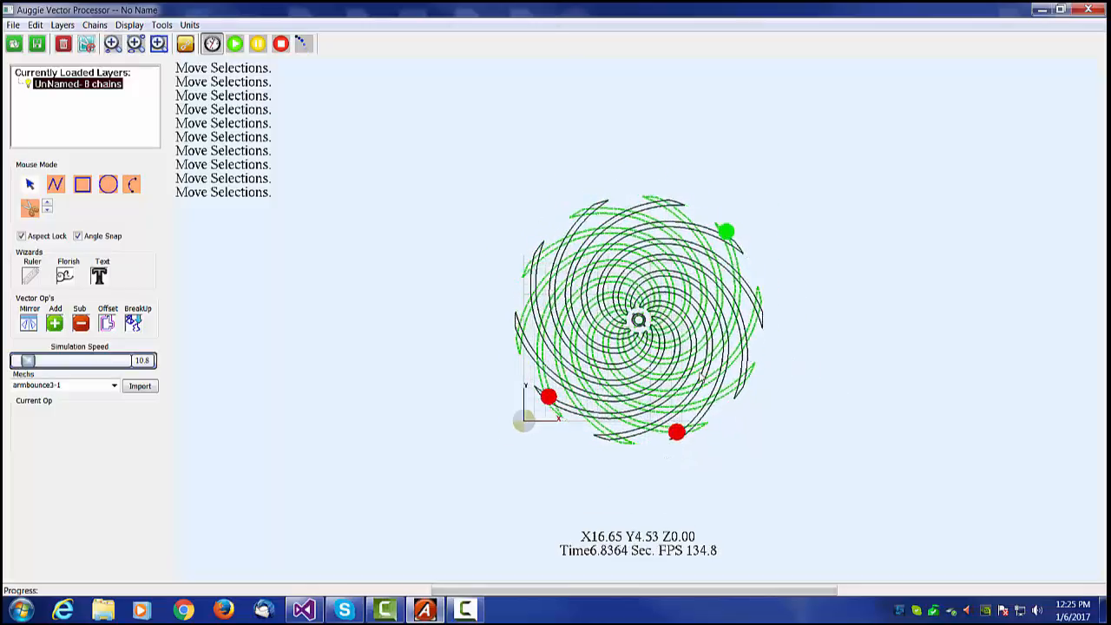
pyautogui.scroll(3, 702, 376)
pyautogui.scroll(1, 701, 376)
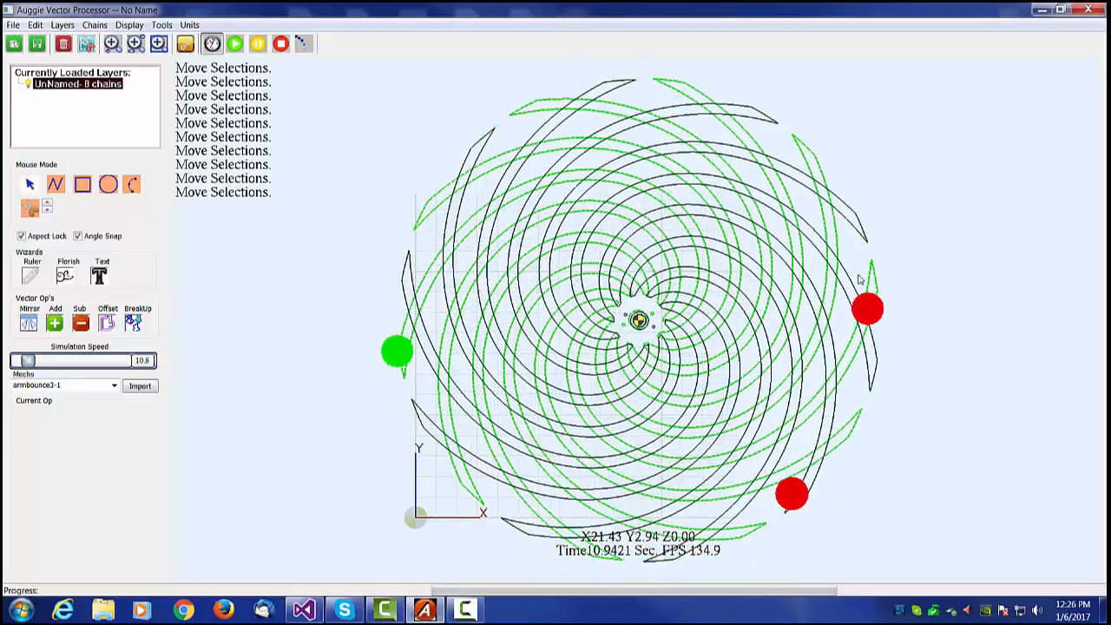
pyautogui.click(281, 45)
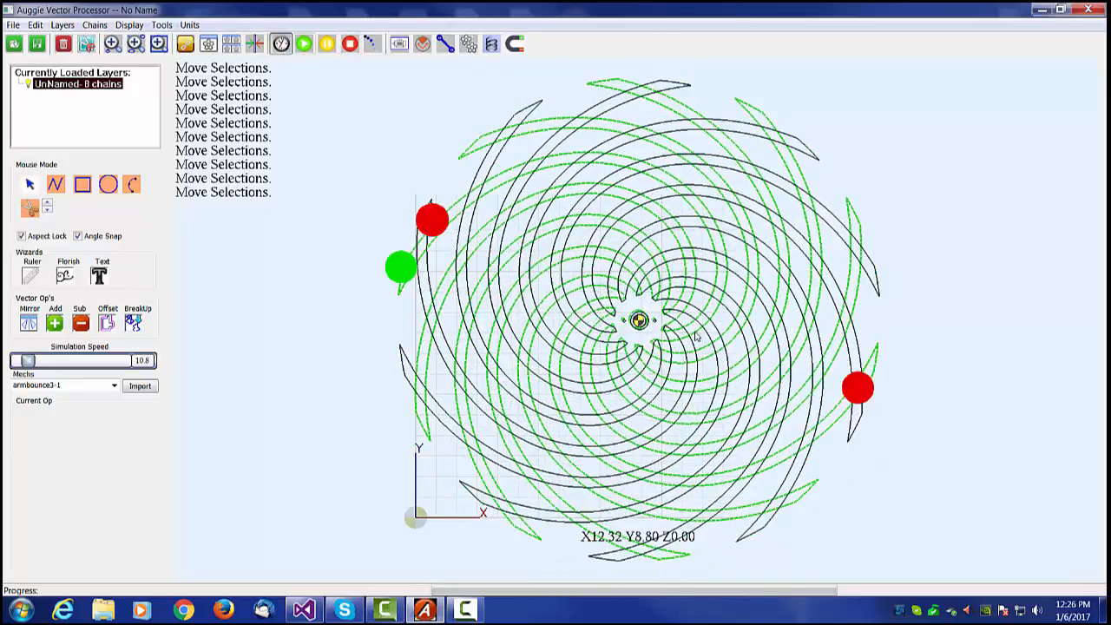
# Step: Clear the wheel selection and run the magnet simulation again
pyautogui.click(891, 279)
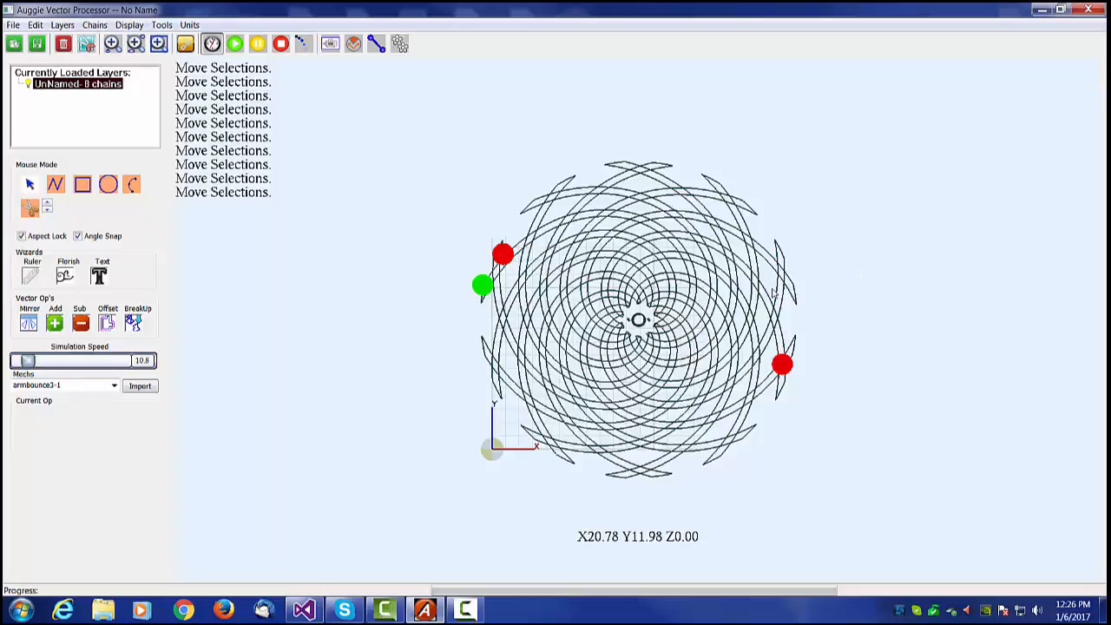
pyautogui.scroll(1, 749, 359)
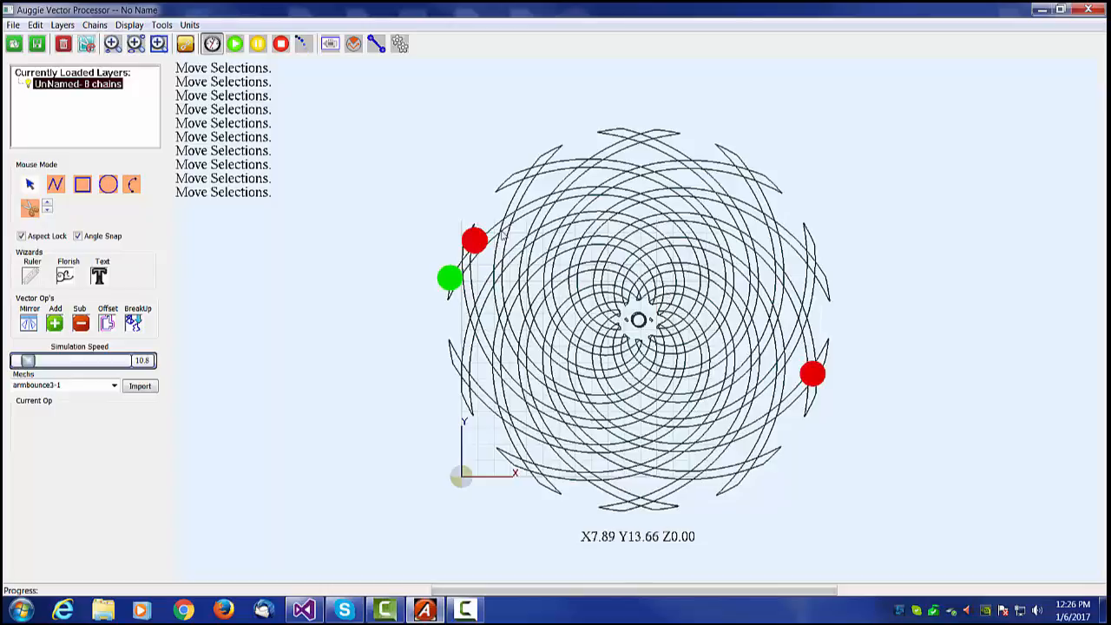
pyautogui.scroll(2, 693, 286)
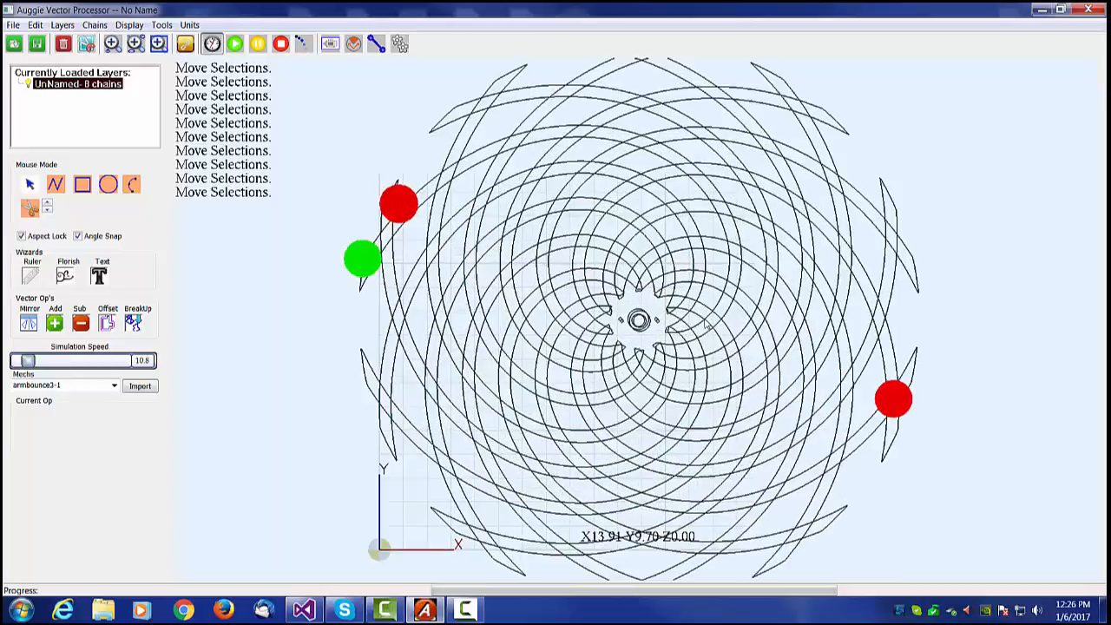
pyautogui.scroll(-2, 699, 299)
pyautogui.scroll(1, 705, 309)
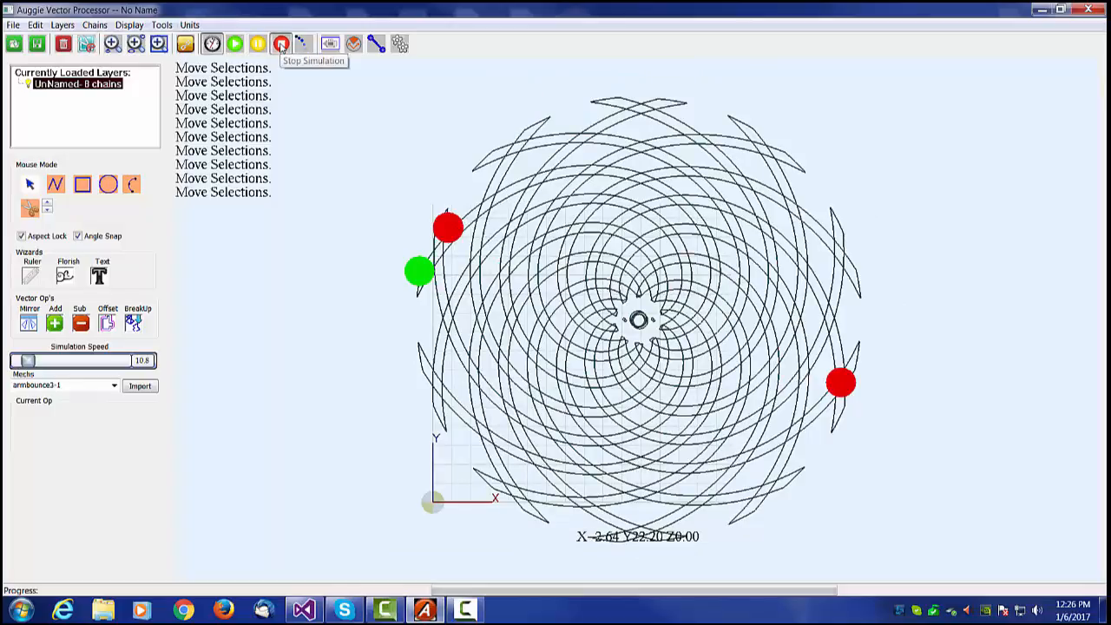
pyautogui.click(234, 43)
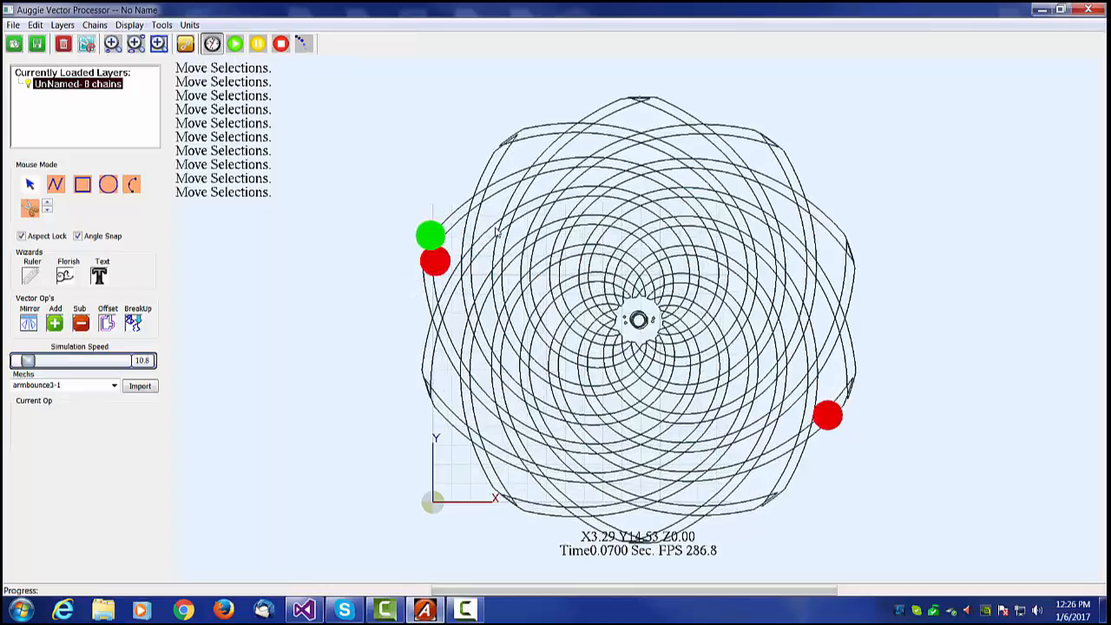